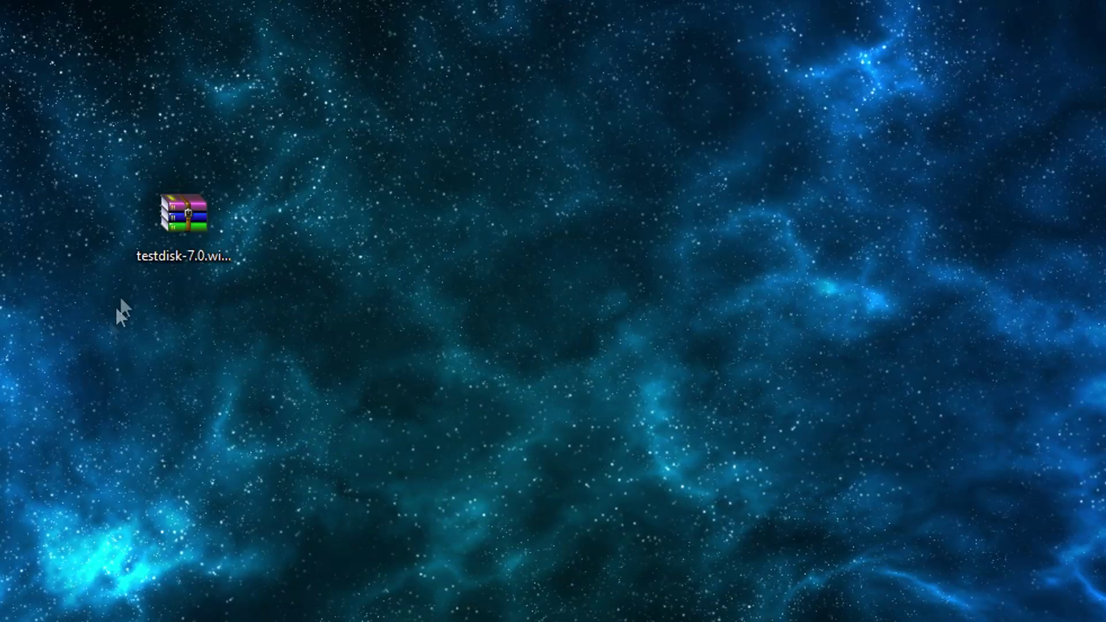
- Extract testdisk-7.0.win.zip onto the desktop and place the extracted testdisk-7.0 folder directly beneath the archive
{"action": "left_click", "coordinate": [353, 230]}
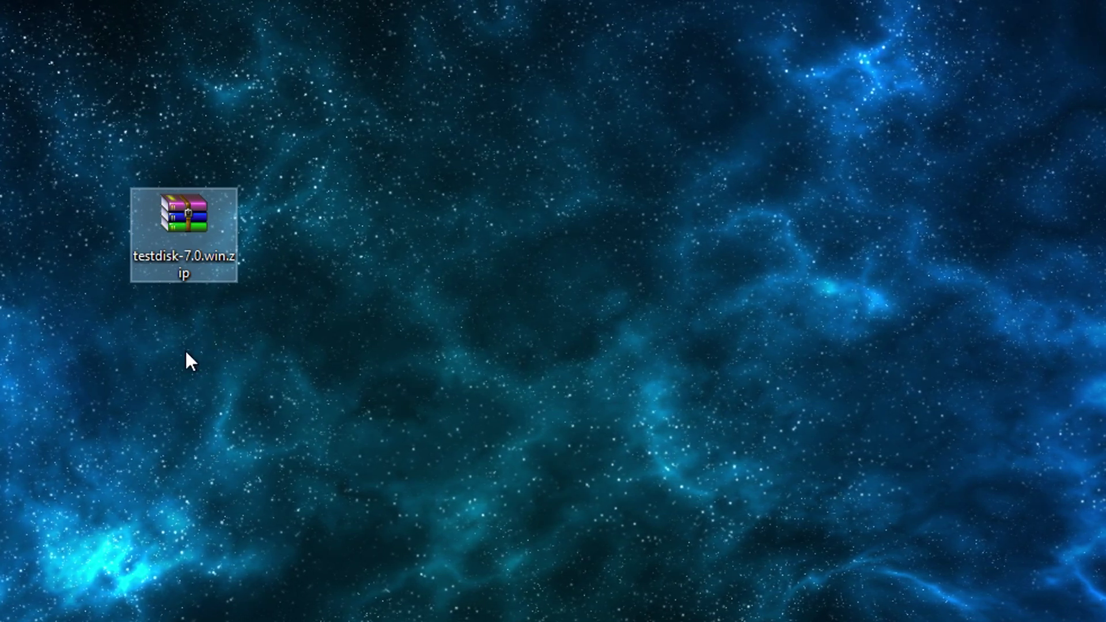
{"action": "right_click", "coordinate": [187, 244]}
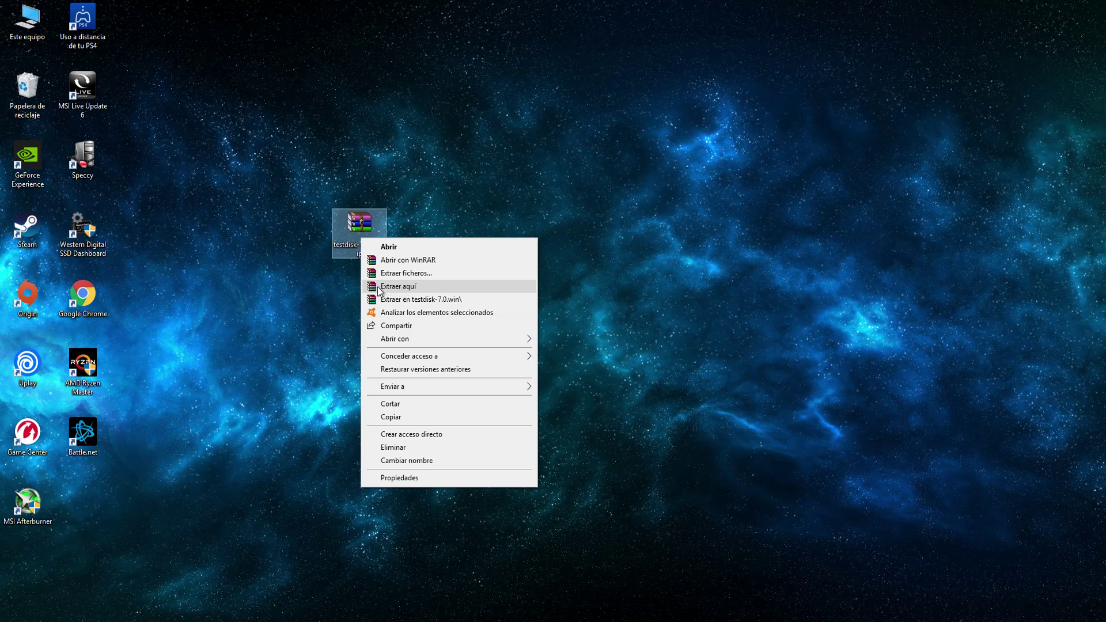
{"action": "left_click", "coordinate": [378, 288]}
{"action": "left_click_drag", "start_coordinate": [30, 581], "coordinate": [361, 304]}
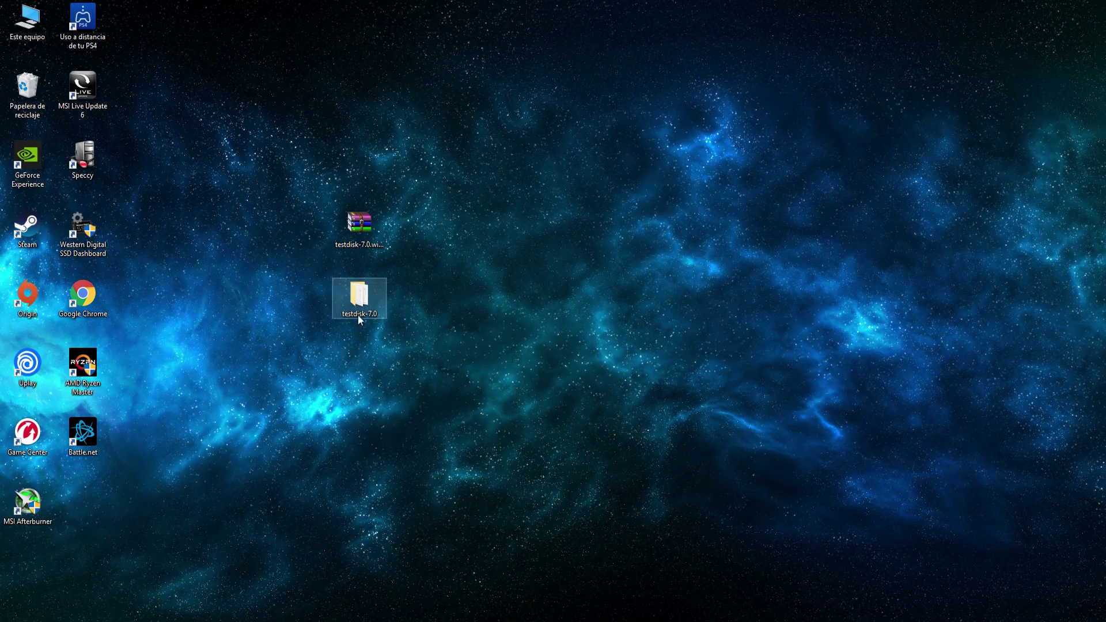
- Try to open the USB drive (H:) from Este equipo, decline formatting it, and close the window
{"action": "double_click", "coordinate": [27, 22]}
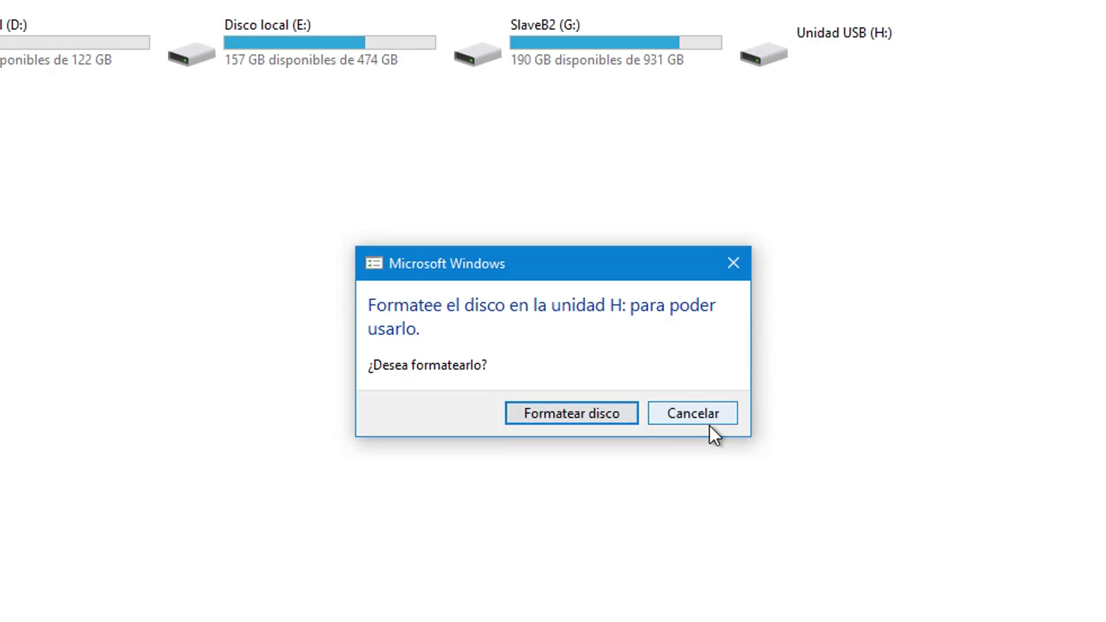
{"action": "left_click", "coordinate": [699, 413]}
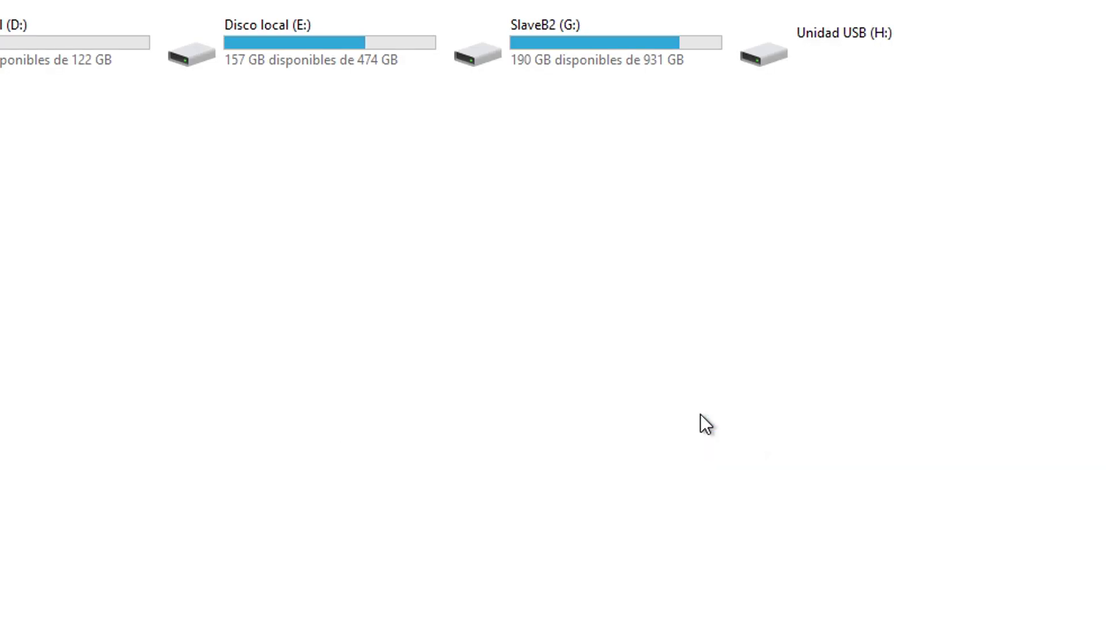
{"action": "double_click", "coordinate": [835, 51]}
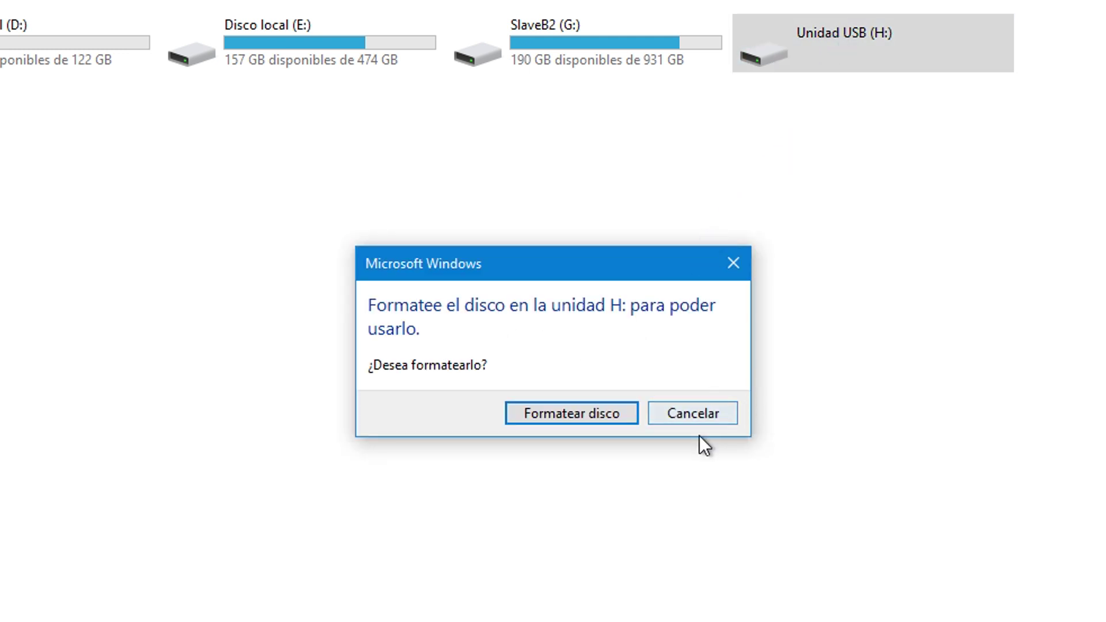
{"action": "left_click", "coordinate": [700, 416]}
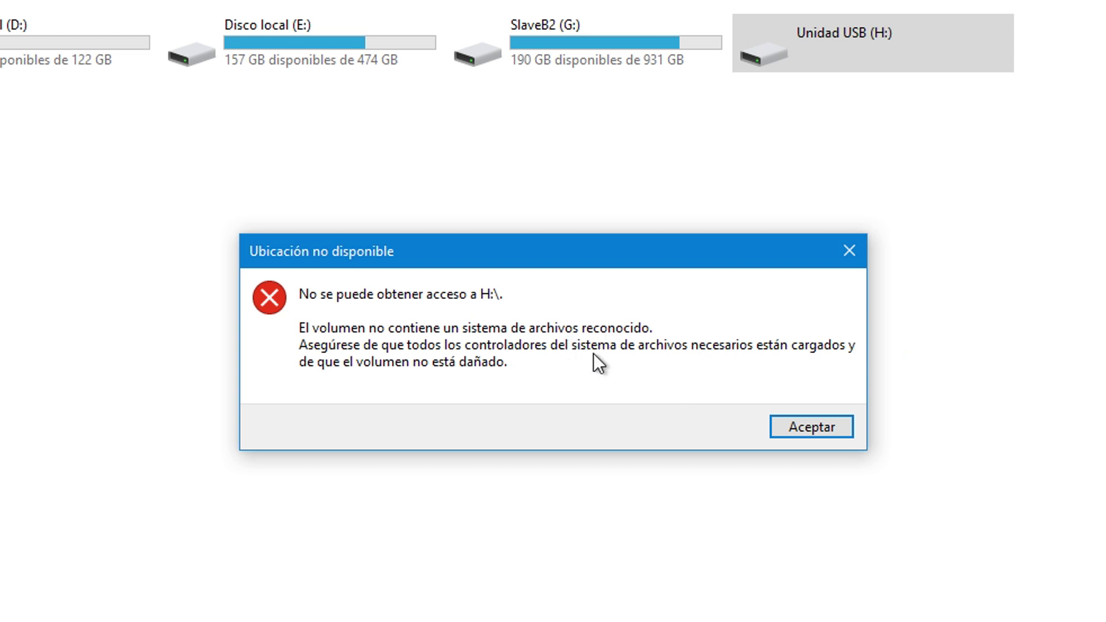
{"action": "left_click", "coordinate": [831, 425]}
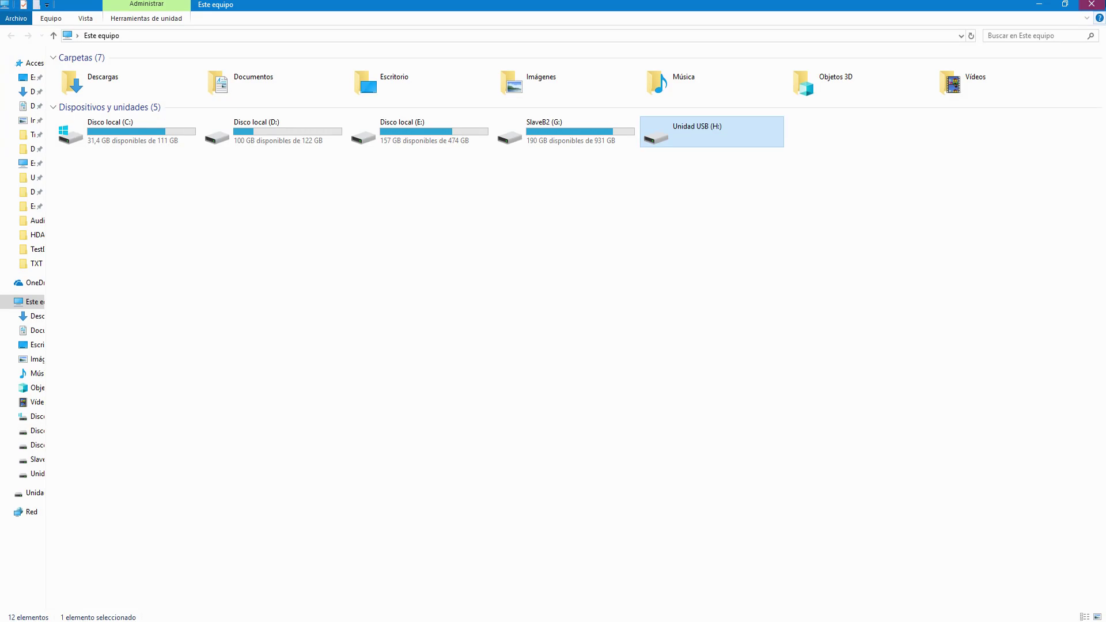
{"action": "left_click", "coordinate": [1097, 4]}
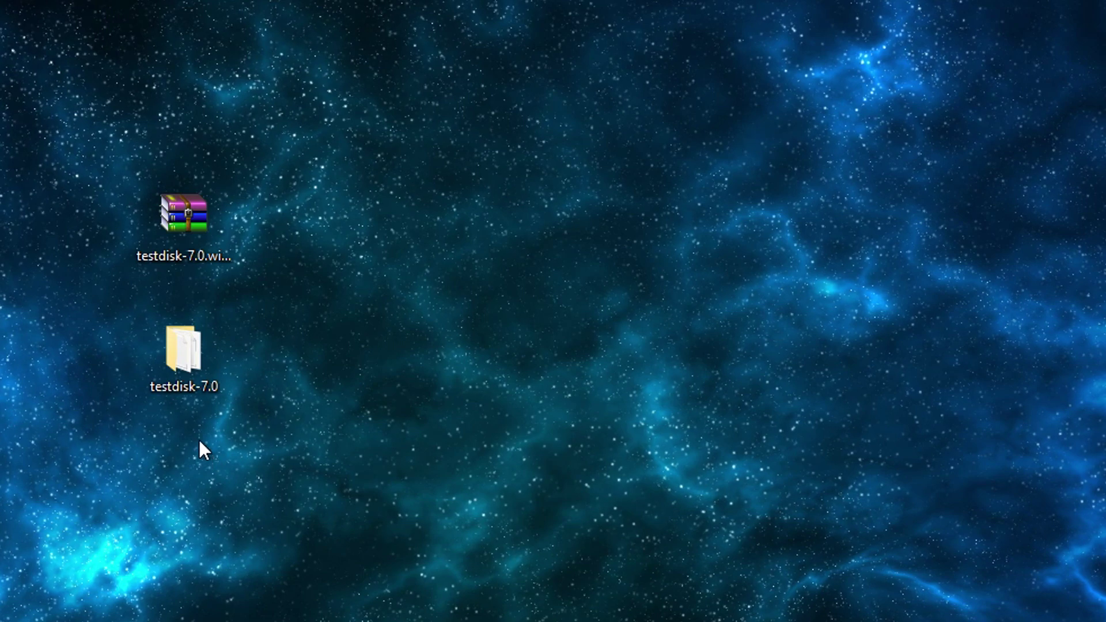
- Open the testdisk-7.0 folder and create a new folder inside it named AirXander
{"action": "double_click", "coordinate": [198, 383]}
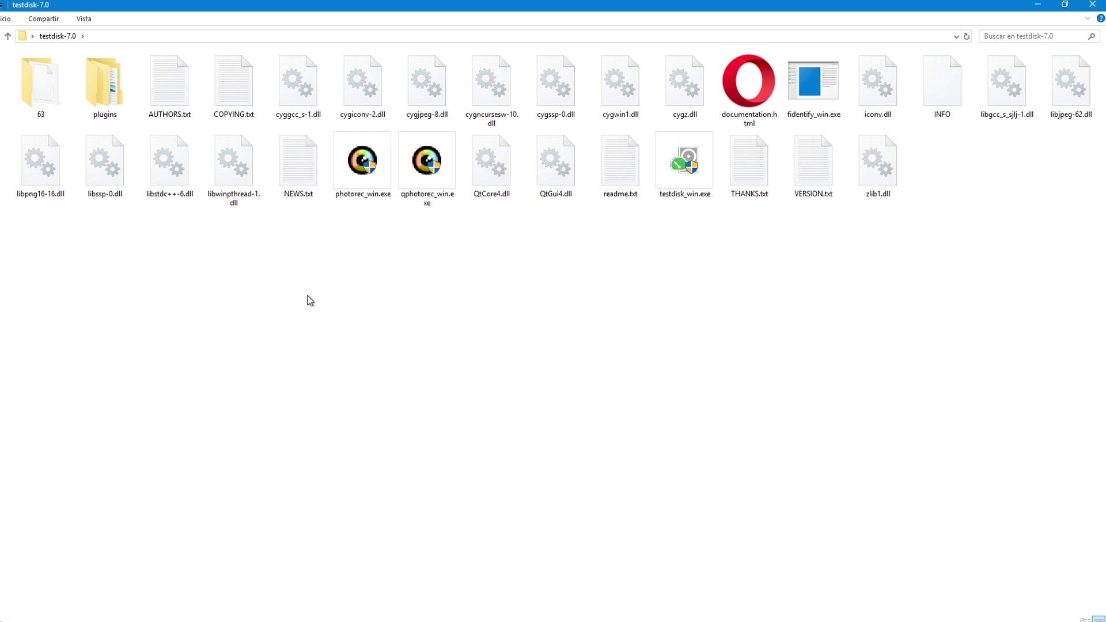
{"action": "right_click", "coordinate": [303, 258]}
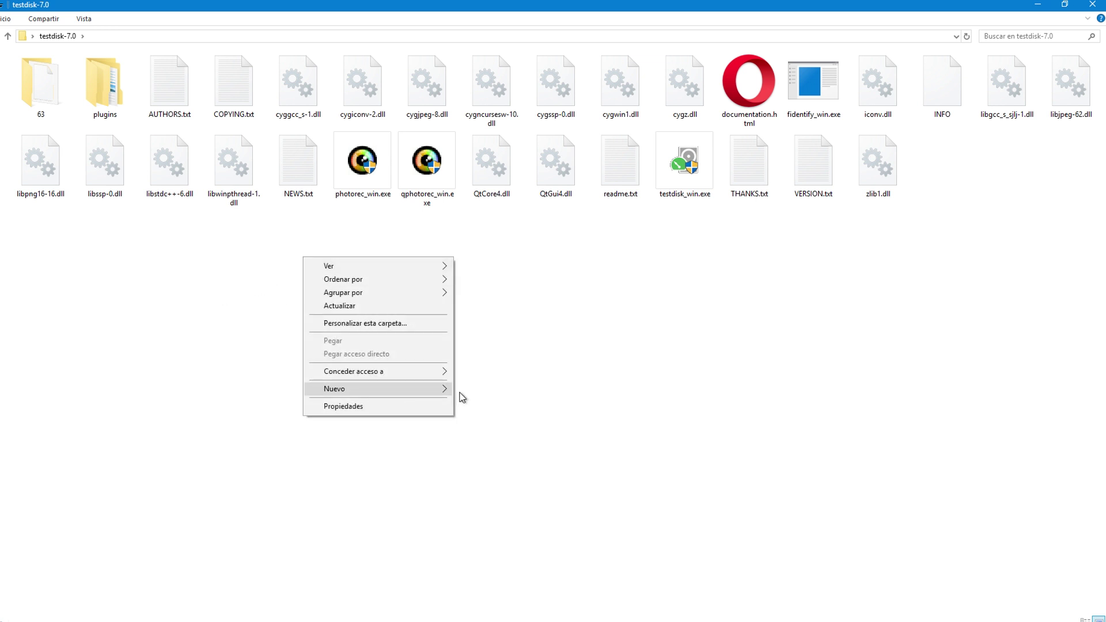
{"action": "left_click", "coordinate": [483, 390]}
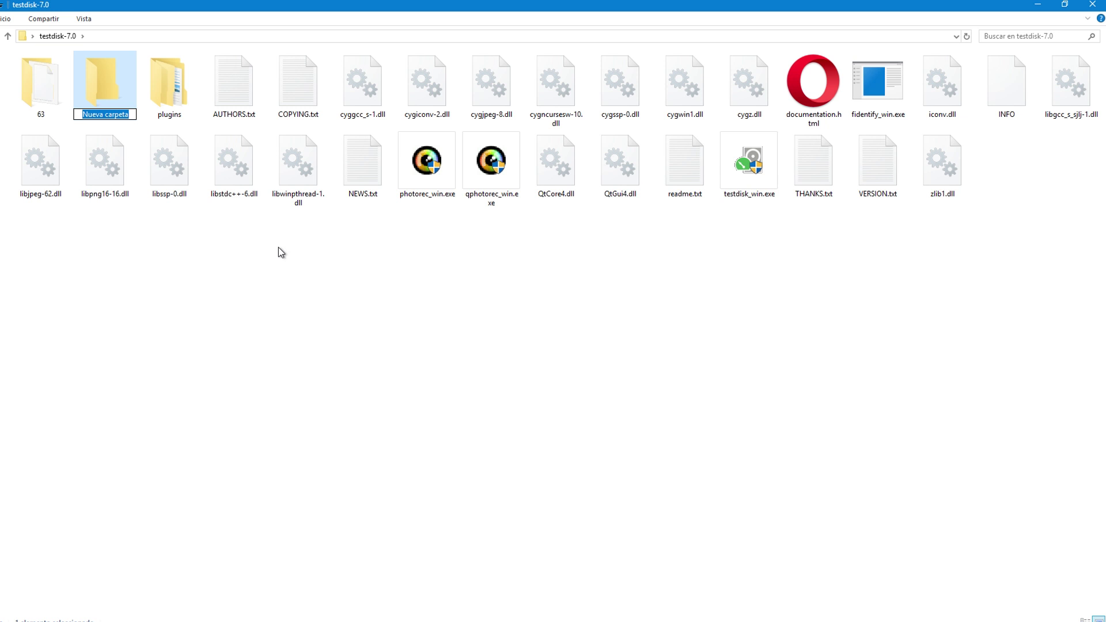
{"action": "type", "text": "AirXand"}
{"action": "type", "text": "er"}
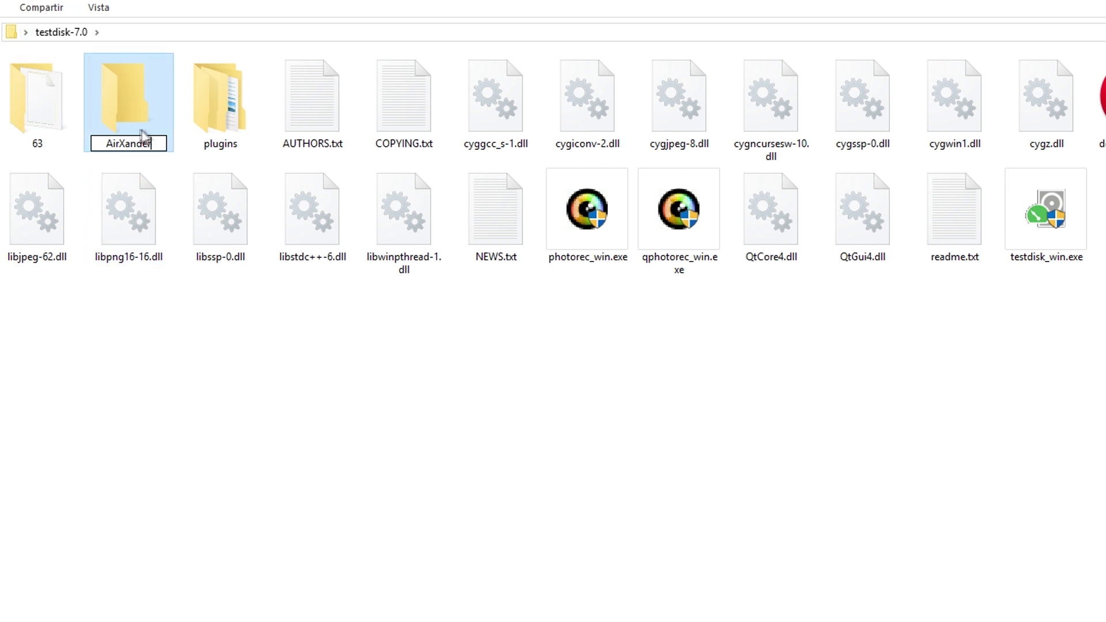
{"action": "key", "text": "Return"}
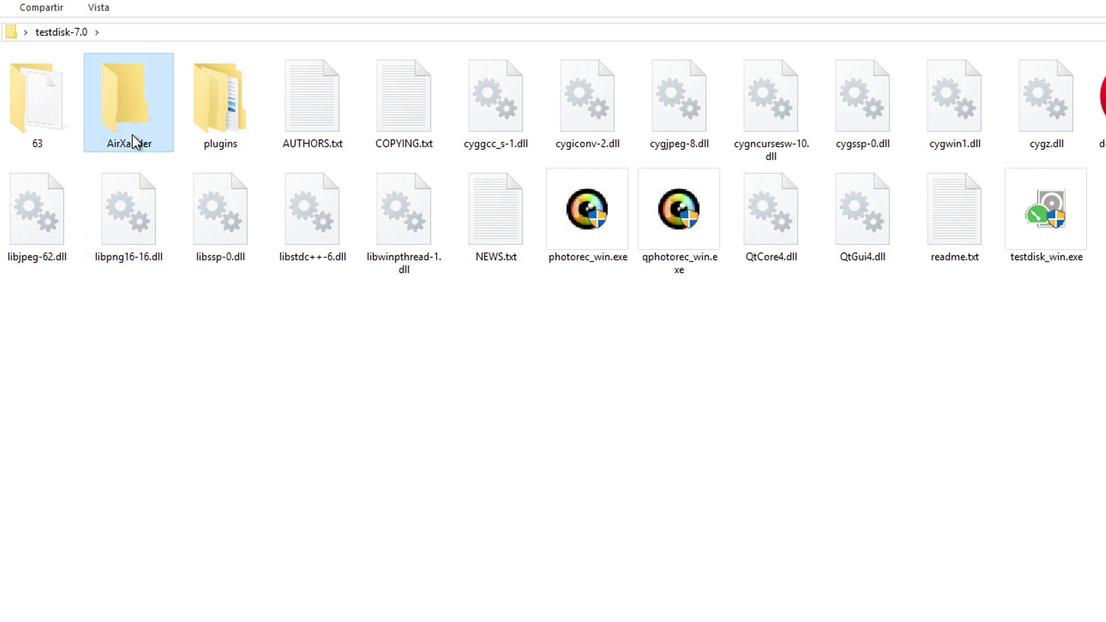
{"action": "left_click", "coordinate": [552, 501]}
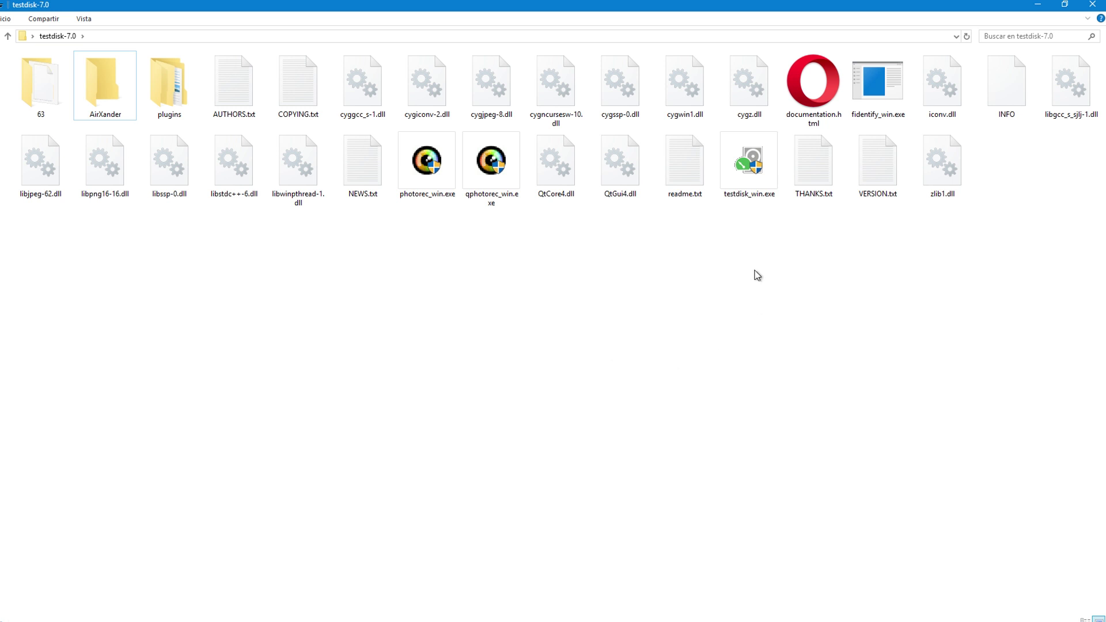
- Run testdisk_win.exe as administrator and start the TestDisk session with a new log file
{"action": "left_click", "coordinate": [753, 173]}
{"action": "key", "text": "Return"}
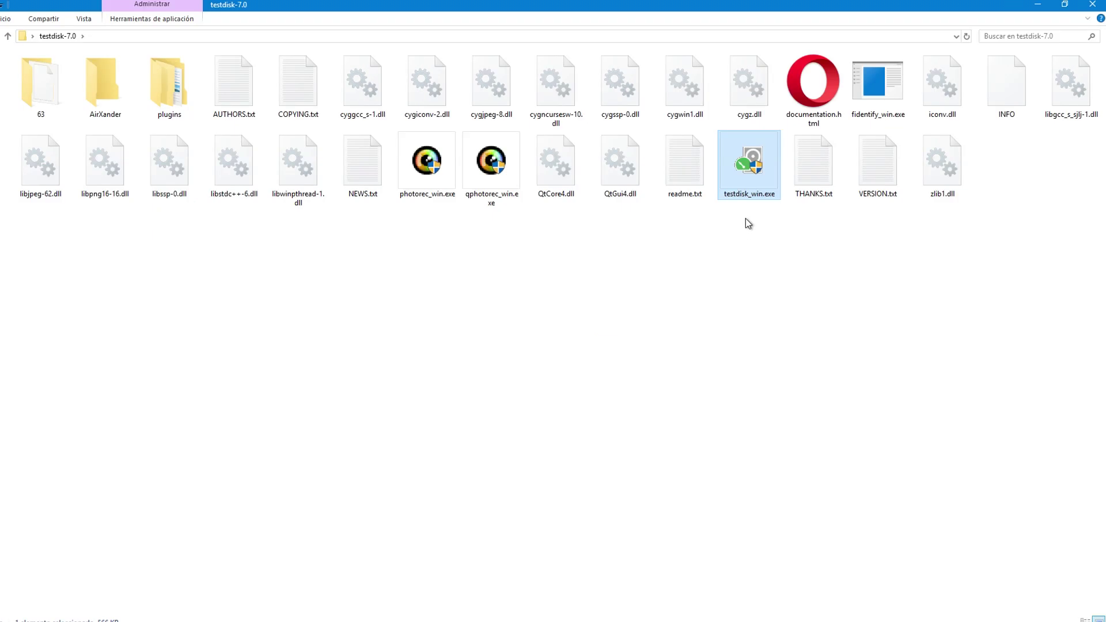
{"action": "right_click", "coordinate": [753, 166]}
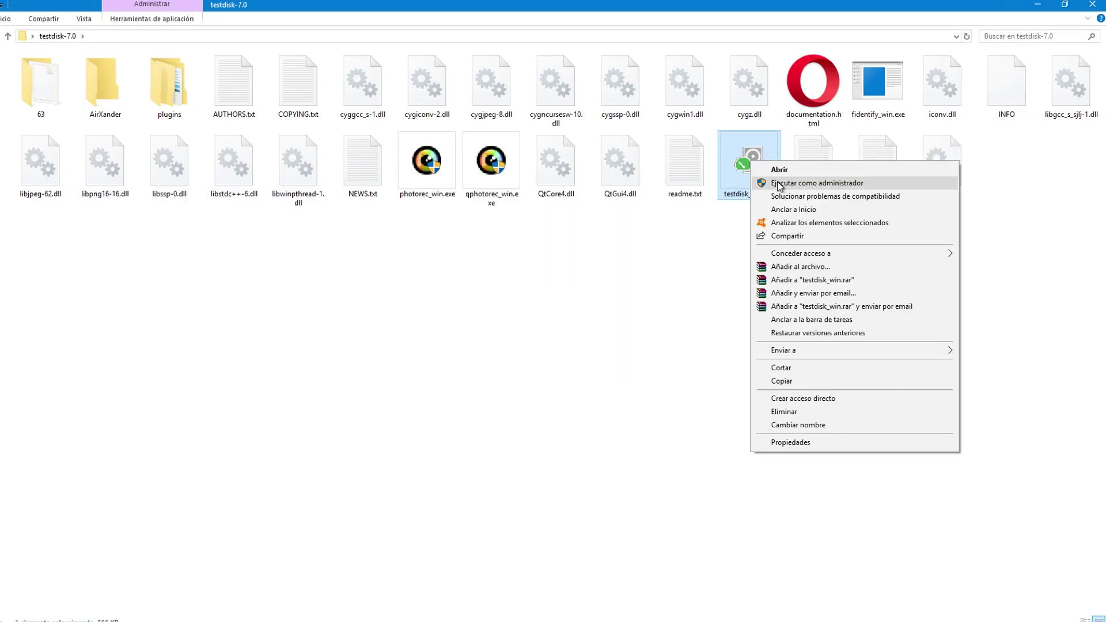
{"action": "left_click", "coordinate": [778, 183]}
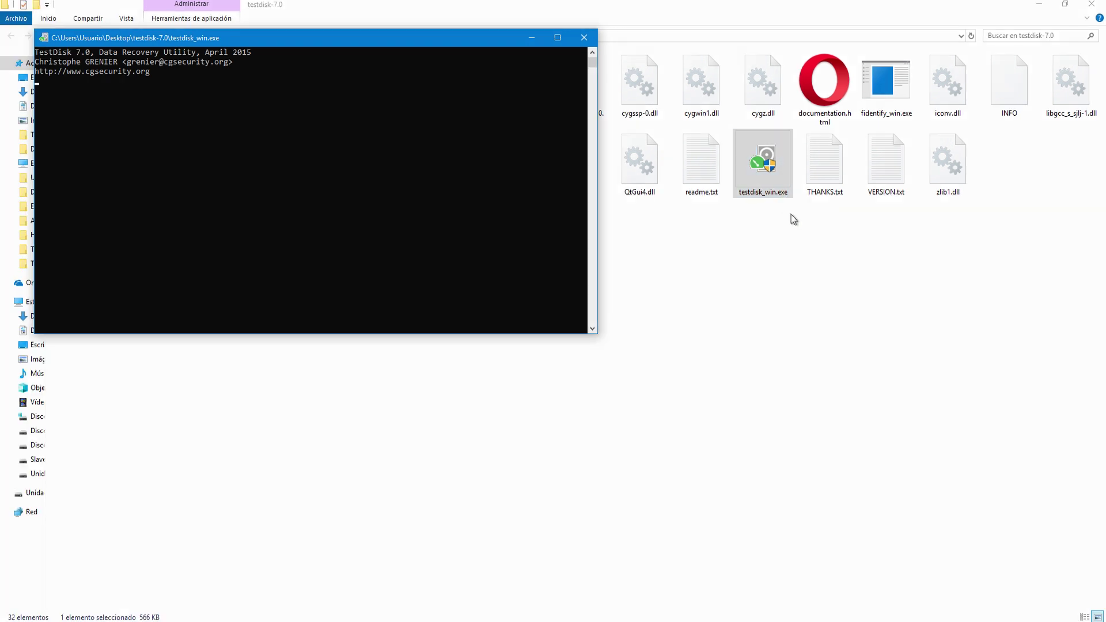
{"action": "left_click", "coordinate": [1092, 4]}
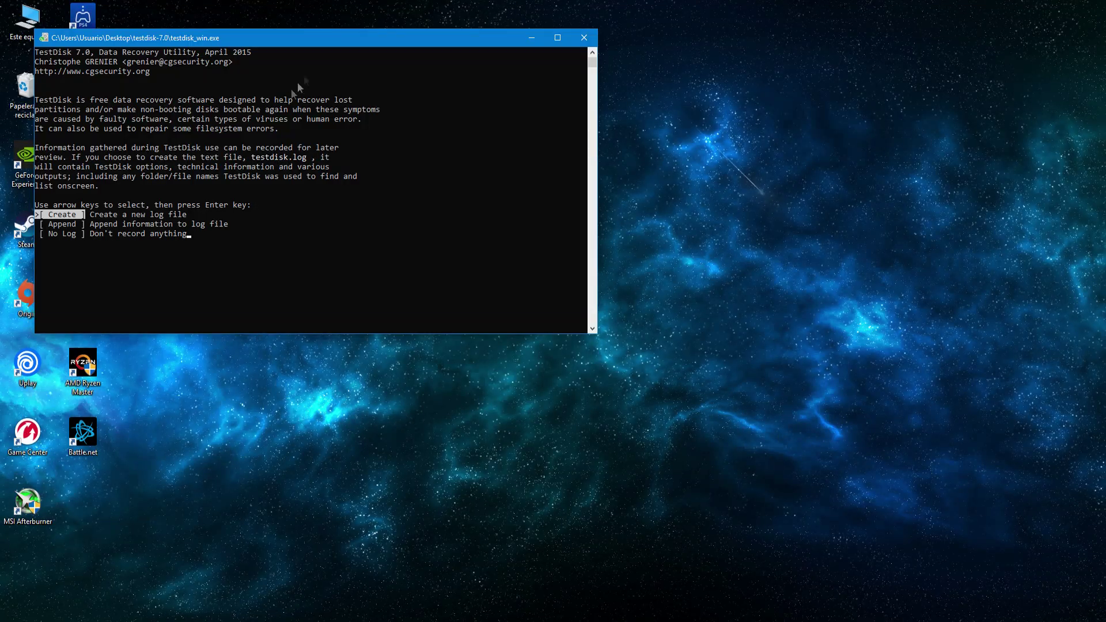
{"action": "left_click_drag", "start_coordinate": [320, 44], "coordinate": [554, 139]}
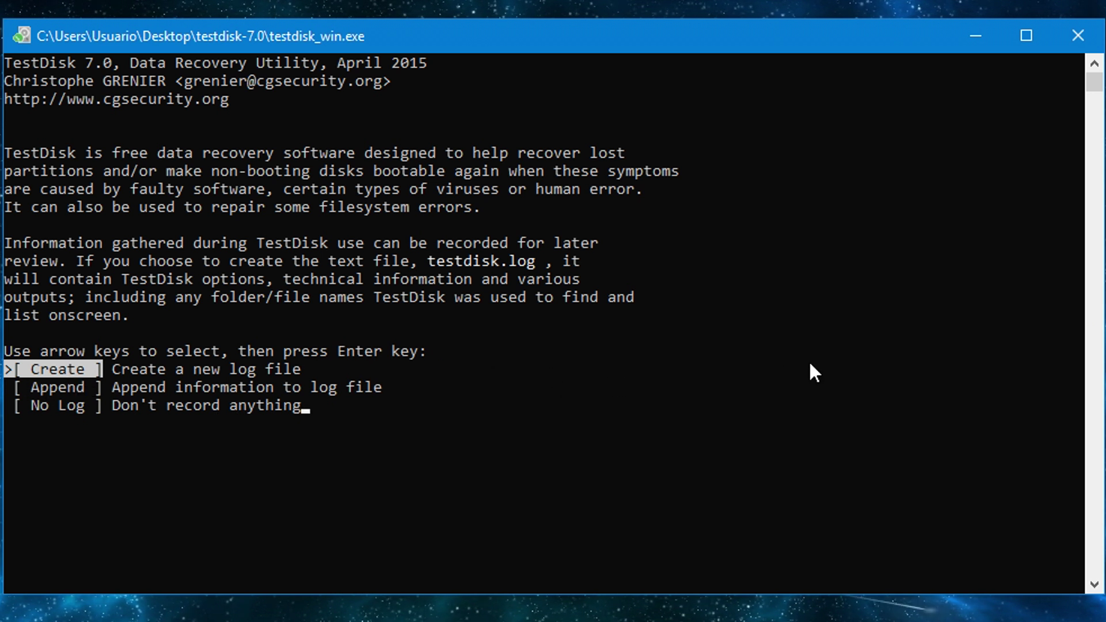
{"action": "key", "text": "Return"}
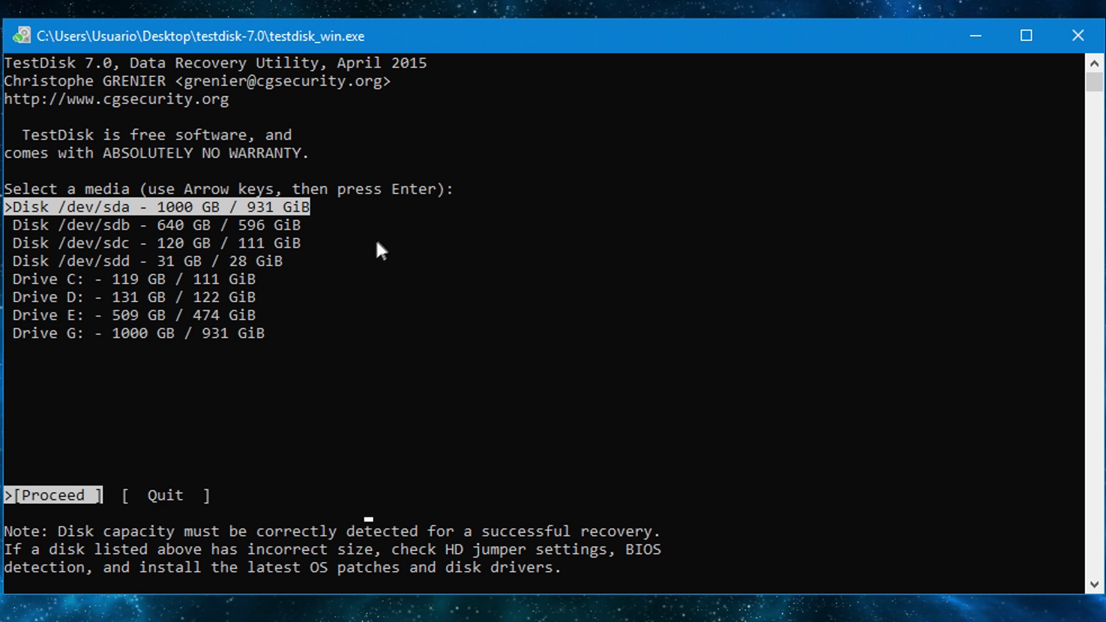
- Look through the disks and drives in the media list to identify the USB drive by its capacity
{"action": "key", "text": "Down"}
{"action": "key", "text": "Down"}
{"action": "key", "text": "Down"}
{"action": "key", "text": "Down"}
{"action": "key", "text": "Up"}
{"action": "key", "text": "Up"}
{"action": "key", "text": "Up"}
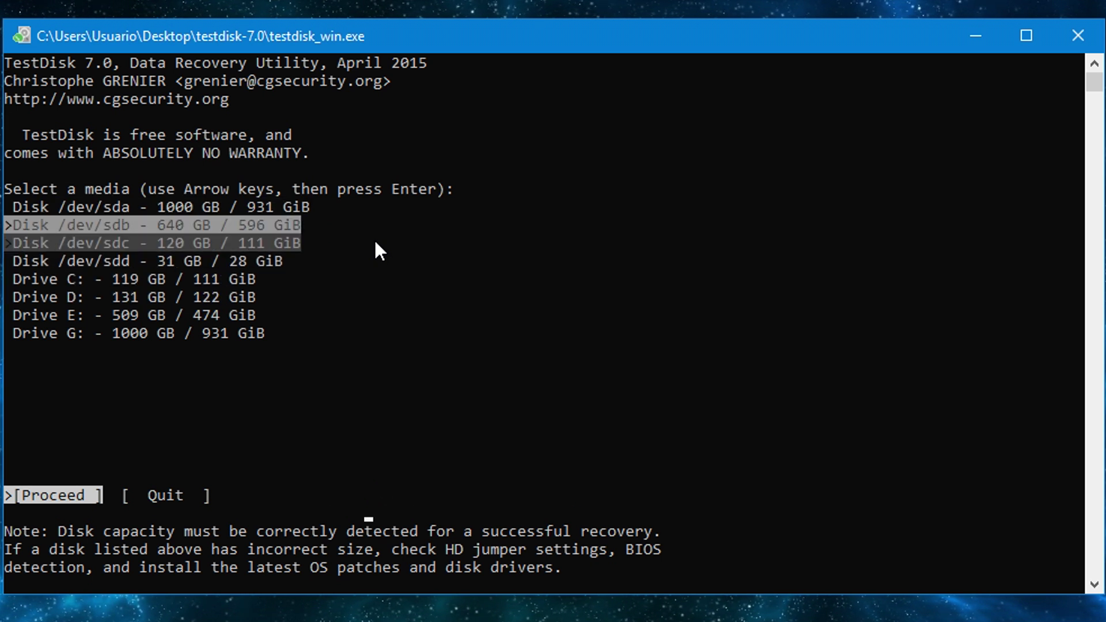
{"action": "key", "text": "Up"}
{"action": "key", "text": "Down"}
{"action": "key", "text": "Down"}
{"action": "key", "text": "Down"}
{"action": "key", "text": "Up"}
{"action": "key", "text": "Down"}
{"action": "key", "text": "Down"}
{"action": "key", "text": "Down"}
{"action": "key", "text": "Down"}
{"action": "key", "text": "Up"}
{"action": "key", "text": "Up"}
{"action": "key", "text": "Up"}
{"action": "key", "text": "Up"}
{"action": "key", "text": "Up"}
{"action": "key", "text": "Up"}
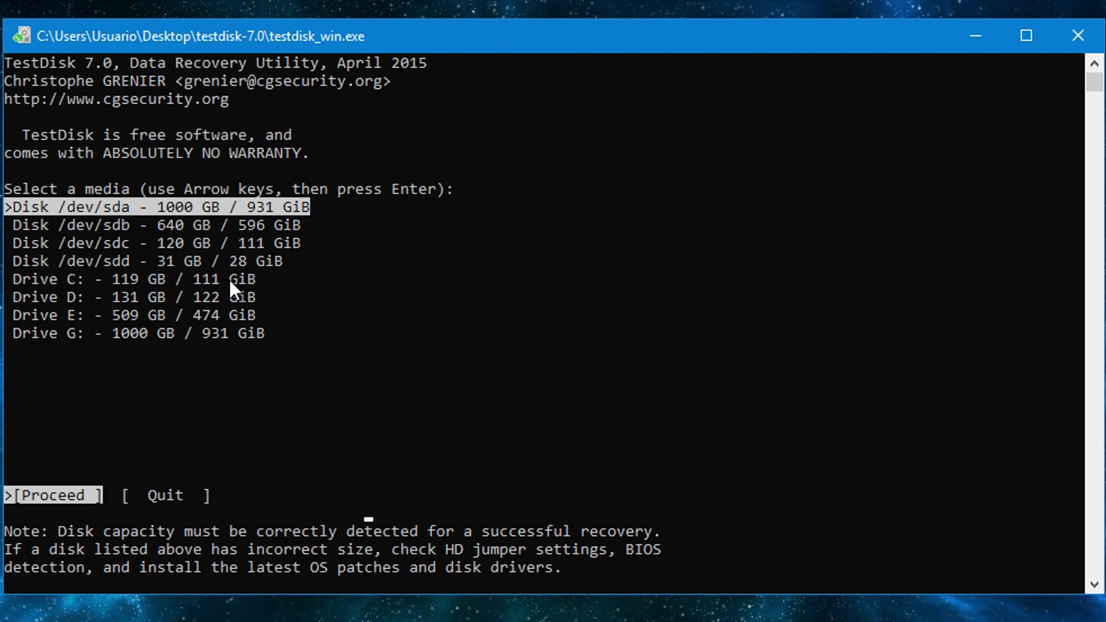
- Proceed with the 31 GB disk /dev/sdd and set its partition table type to Intel
{"action": "key", "text": "Down"}
{"action": "key", "text": "Down"}
{"action": "key", "text": "Down"}
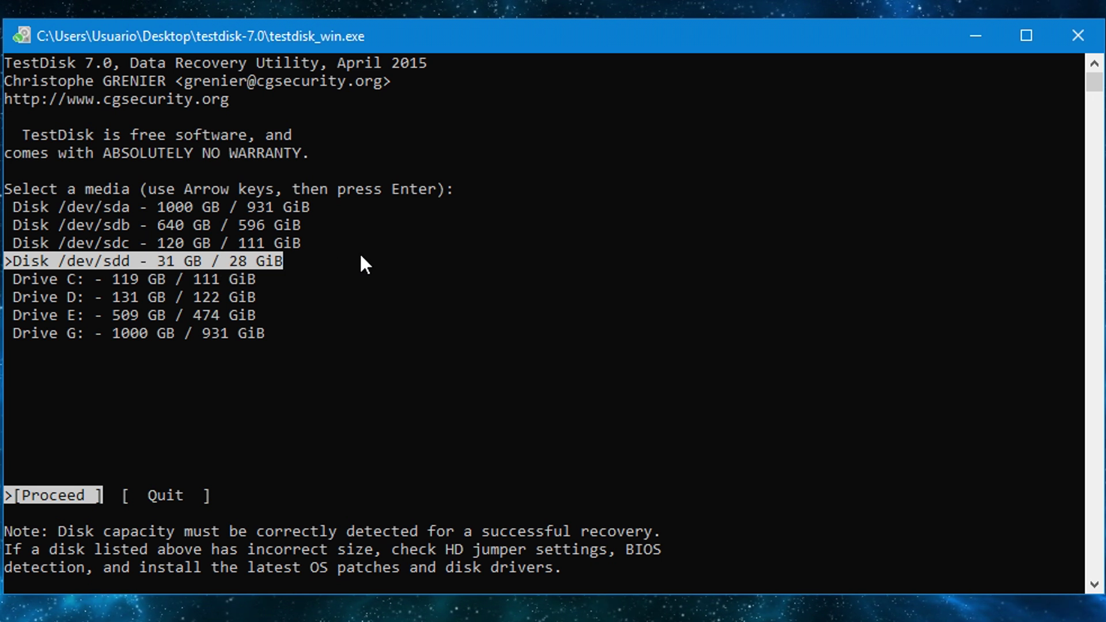
{"action": "key", "text": "Return"}
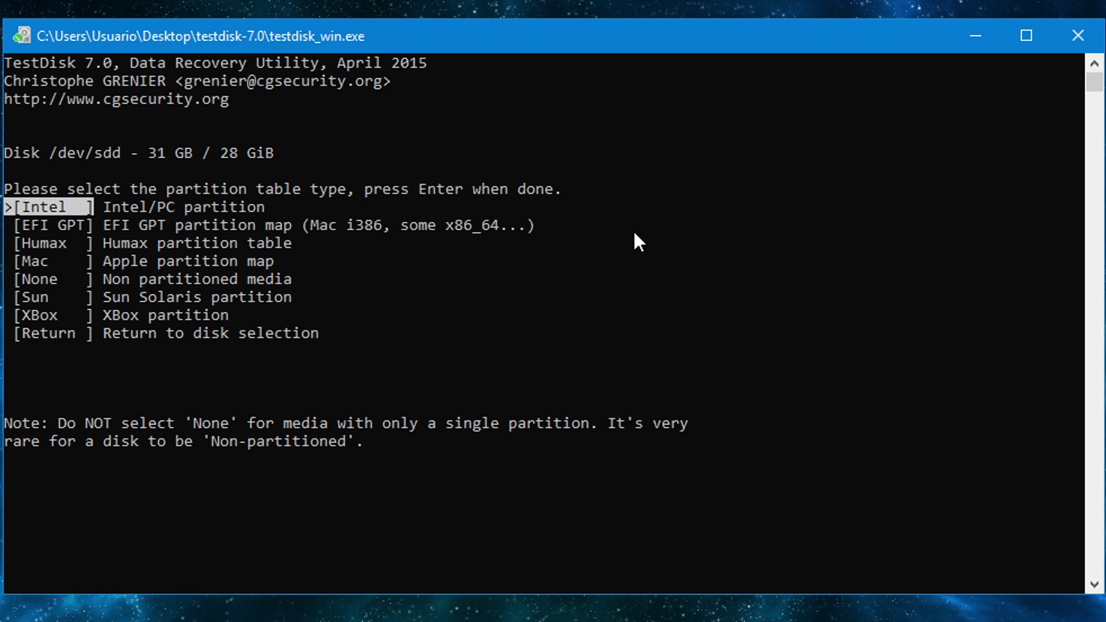
{"action": "key", "text": "Return"}
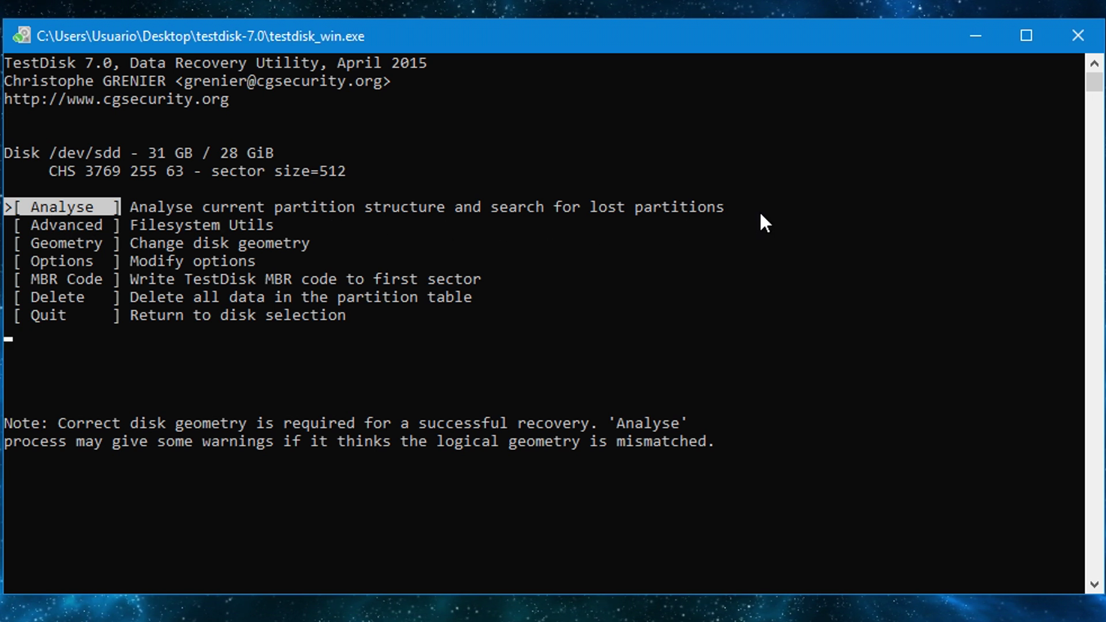
- Analyse the disk's partition structure, run a Quick Search, and list the files on the FAT32 LBA partition
{"action": "key", "text": "Return"}
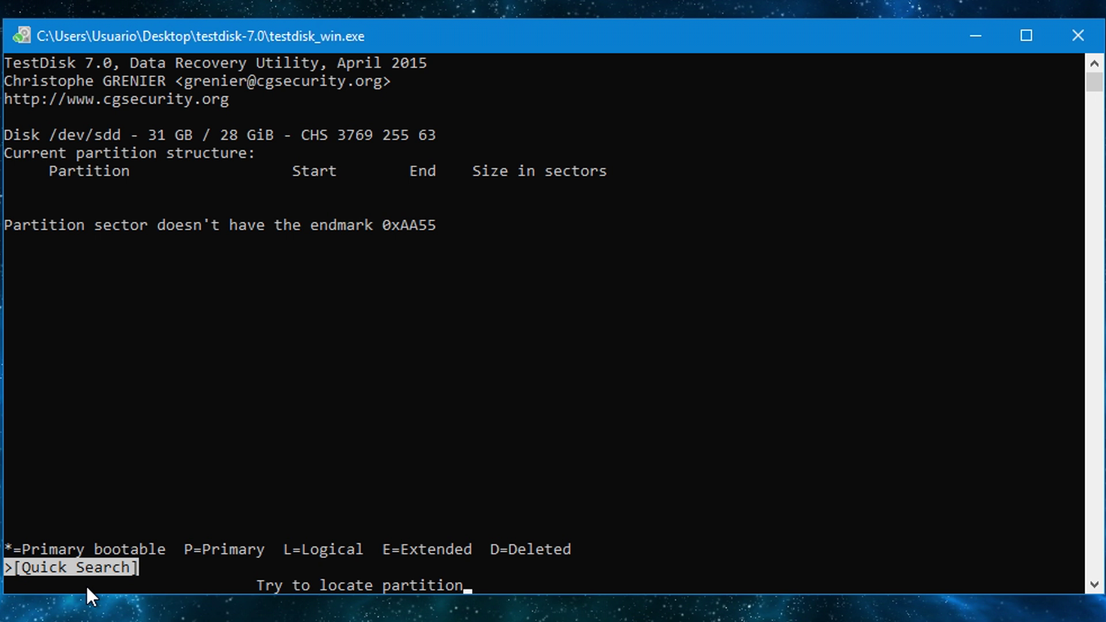
{"action": "key", "text": "Return"}
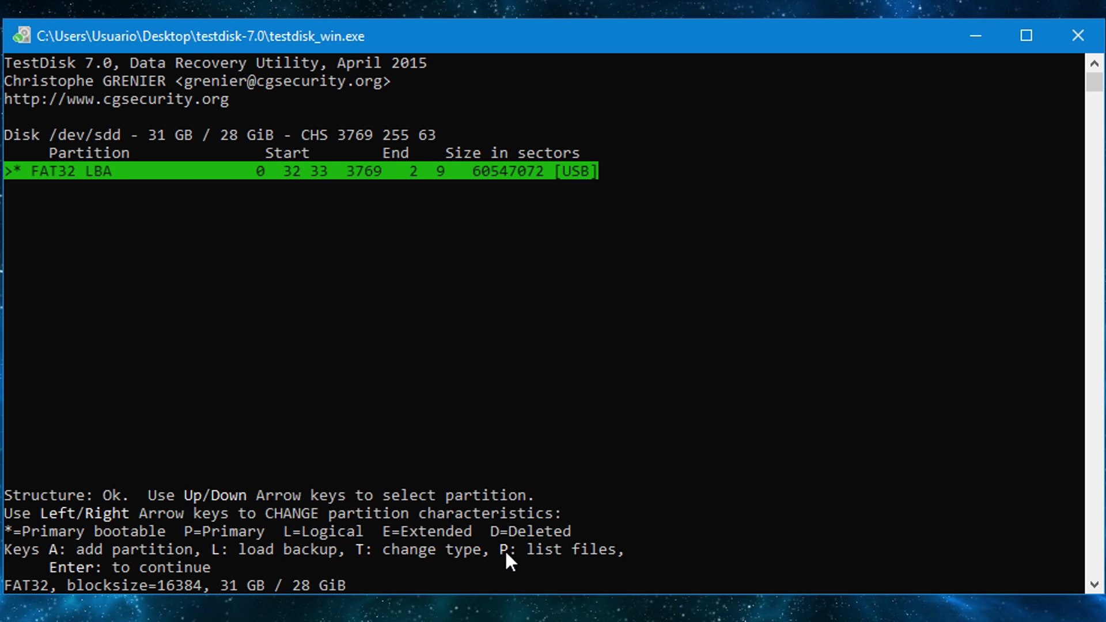
{"action": "key", "text": "p"}
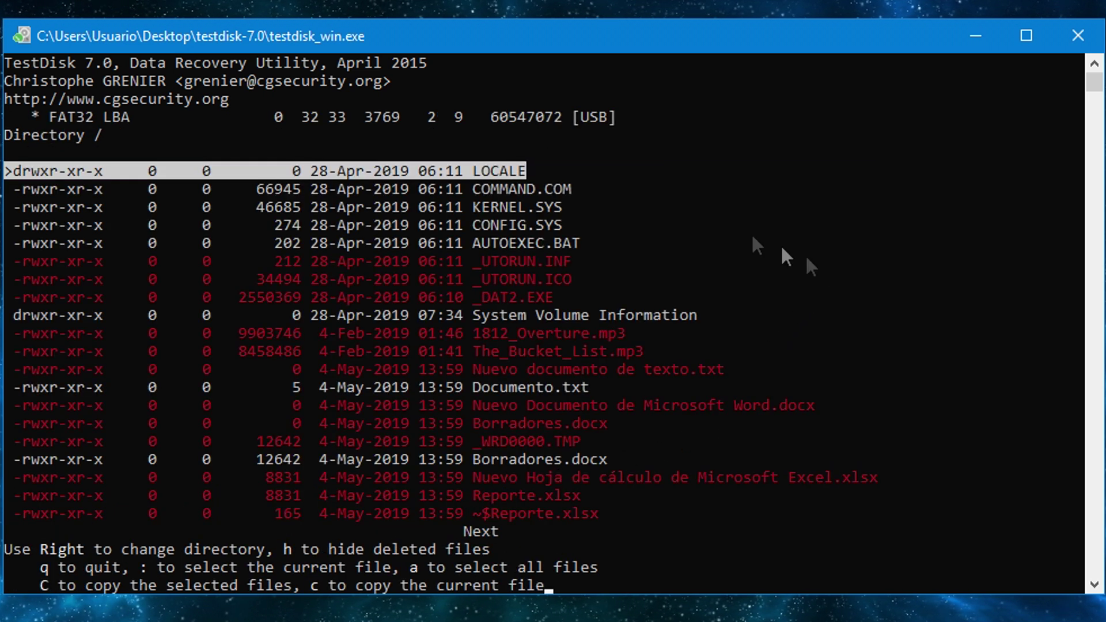
- Examine the partition's root directory listing for recoverable files and folders, including the deleted entries
{"action": "key", "text": "Down"}
{"action": "key", "text": "Down"}
{"action": "key", "text": "Down"}
{"action": "key", "text": "Down"}
{"action": "key", "text": "Down"}
{"action": "key", "text": "Down"}
{"action": "key", "text": "Down"}
{"action": "key", "text": "Down"}
{"action": "key", "text": "Down"}
{"action": "key", "text": "Down"}
{"action": "key", "text": "Down"}
{"action": "key", "text": "Down"}
{"action": "key", "text": "Down"}
{"action": "key", "text": "Down"}
{"action": "key", "text": "Down"}
{"action": "key", "text": "Down"}
{"action": "key", "text": "Down"}
{"action": "key", "text": "Down"}
{"action": "key", "text": "Down"}
{"action": "key", "text": "Down"}
{"action": "key", "text": "Down"}
{"action": "key", "text": "Down"}
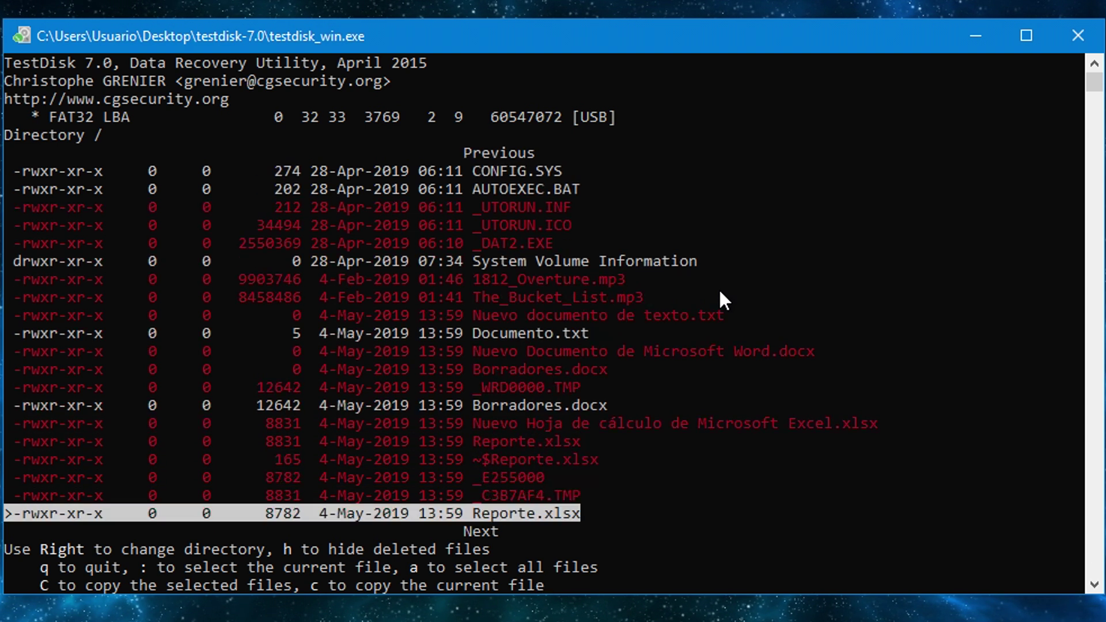
{"action": "key", "text": "Down"}
{"action": "key", "text": "Down"}
{"action": "key", "text": "Down"}
{"action": "key", "text": "Down"}
{"action": "key", "text": "Up"}
{"action": "key", "text": "Up"}
{"action": "key", "text": "Up"}
{"action": "key", "text": "Up"}
{"action": "key", "text": "Up"}
{"action": "key", "text": "Up"}
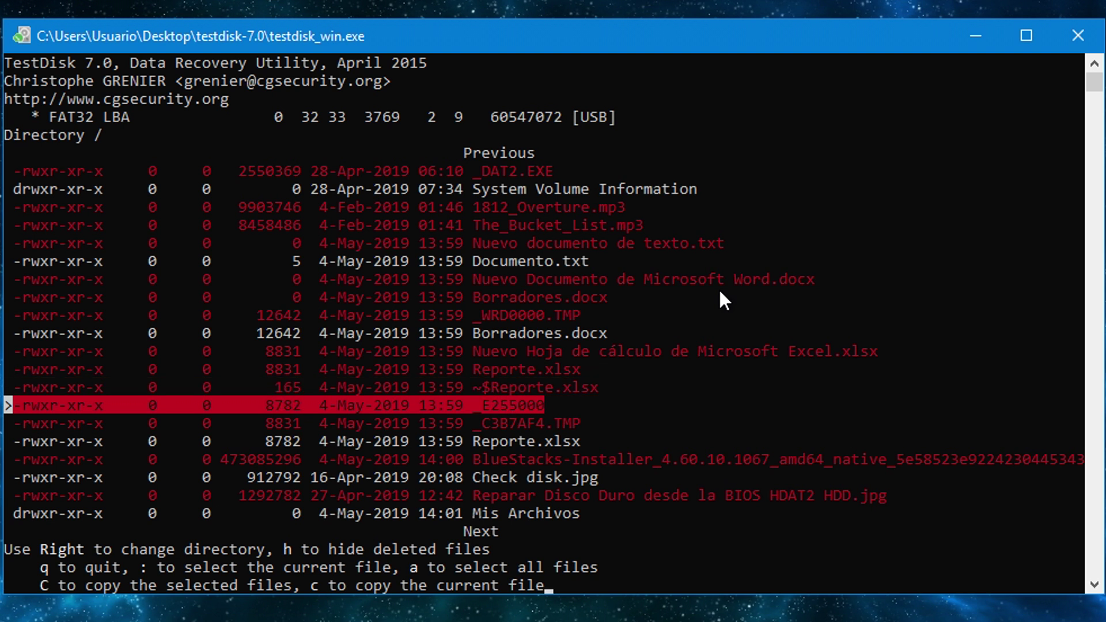
{"action": "key", "text": "Down"}
{"action": "key", "text": "Down"}
{"action": "key", "text": "Down"}
{"action": "key", "text": "Down"}
{"action": "key", "text": "Down"}
{"action": "key", "text": "Down"}
{"action": "key", "text": "Down"}
{"action": "key", "text": "Down"}
{"action": "key", "text": "Down"}
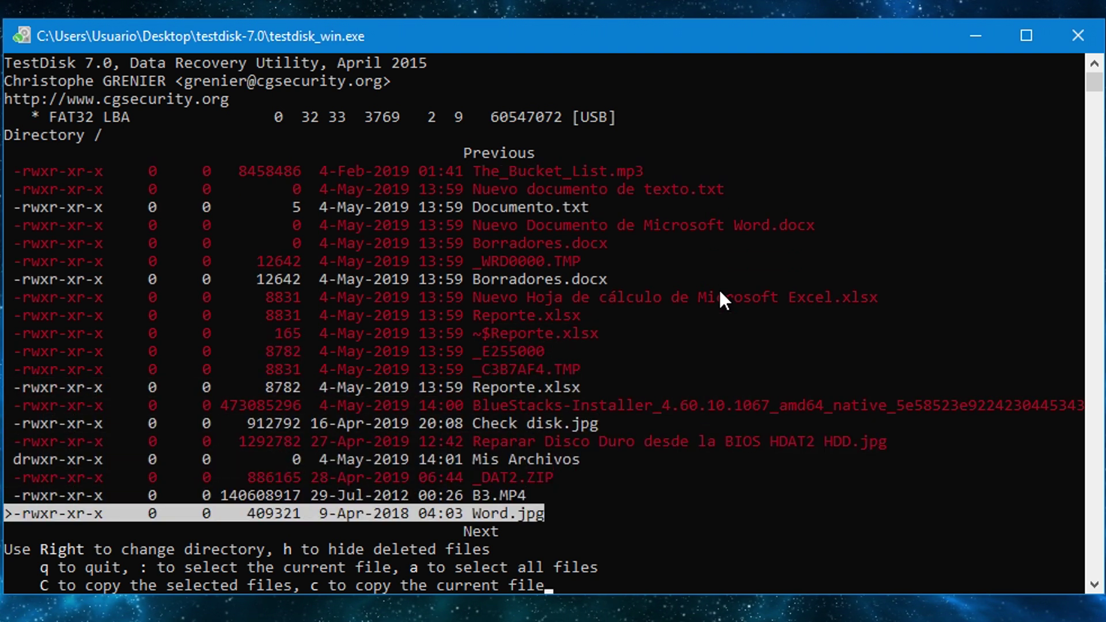
{"action": "key", "text": "Down"}
{"action": "key", "text": "Down"}
{"action": "key", "text": "Down"}
{"action": "key", "text": "Down"}
{"action": "key", "text": "Down"}
{"action": "key", "text": "Down"}
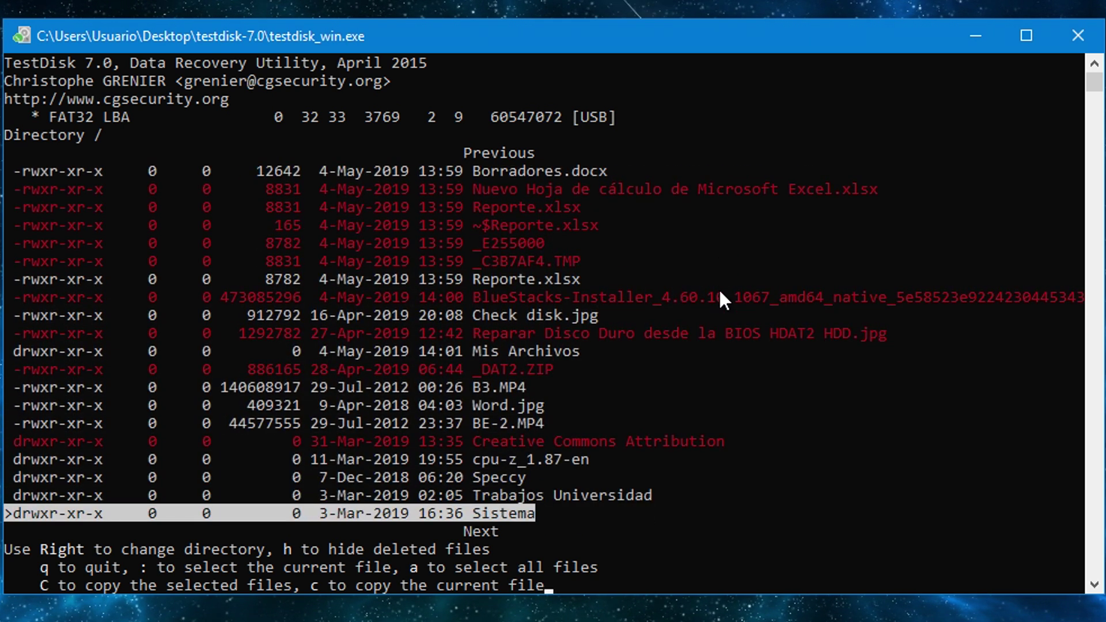
{"action": "key", "text": "Down"}
{"action": "key", "text": "Down"}
{"action": "key", "text": "Down"}
{"action": "key", "text": "Up"}
{"action": "key", "text": "Up"}
{"action": "key", "text": "Up"}
{"action": "key", "text": "Up"}
{"action": "key", "text": "Up"}
{"action": "key", "text": "Up"}
{"action": "key", "text": "Up"}
{"action": "key", "text": "Up"}
{"action": "key", "text": "Up"}
{"action": "key", "text": "Down"}
{"action": "key", "text": "Down"}
{"action": "key", "text": "Down"}
{"action": "key", "text": "Down"}
{"action": "key", "text": "Down"}
{"action": "key", "text": "Down"}
{"action": "key", "text": "Down"}
{"action": "key", "text": "Down"}
{"action": "key", "text": "Down"}
{"action": "key", "text": "Down"}
{"action": "key", "text": "Down"}
{"action": "key", "text": "Up"}
{"action": "key", "text": "Up"}
{"action": "key", "text": "Up"}
{"action": "key", "text": "Up"}
{"action": "key", "text": "Up"}
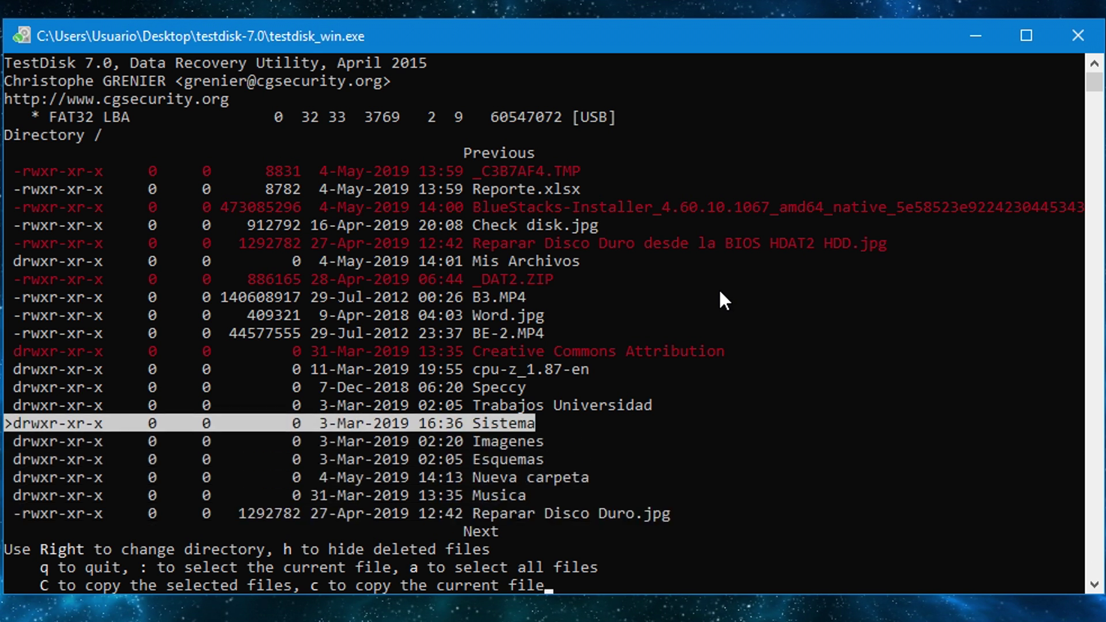
{"action": "key", "text": "Up"}
{"action": "key", "text": "Up"}
{"action": "key", "text": "Up"}
{"action": "key", "text": "Down"}
{"action": "key", "text": "Down"}
{"action": "key", "text": "Down"}
{"action": "key", "text": "Down"}
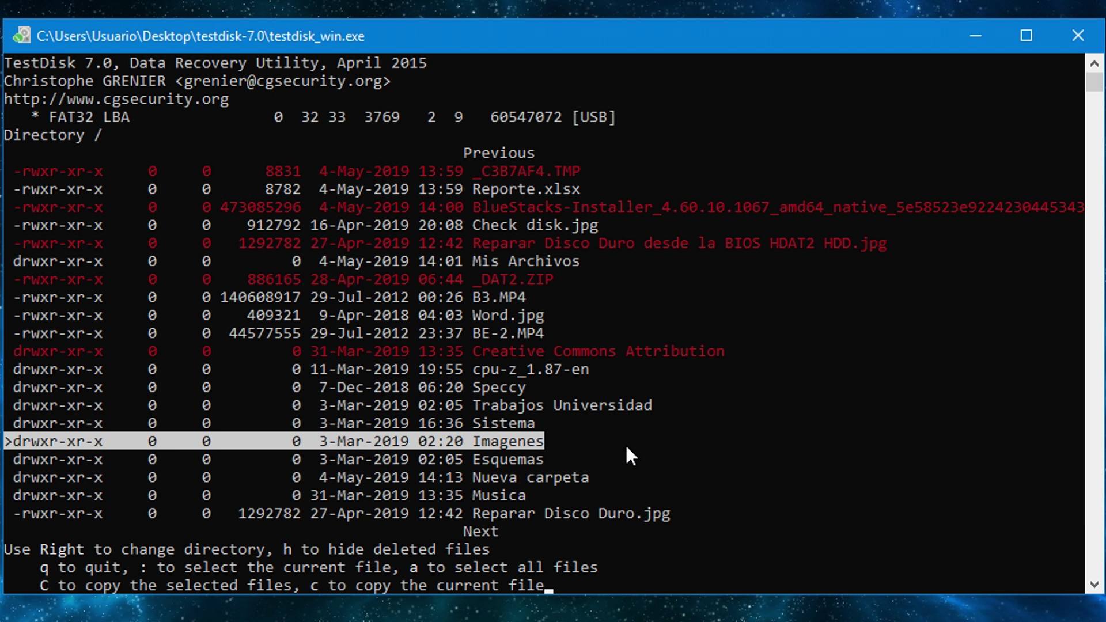
- Open the Imagenes directory and look through the image files stored in it
{"action": "key", "text": "Right"}
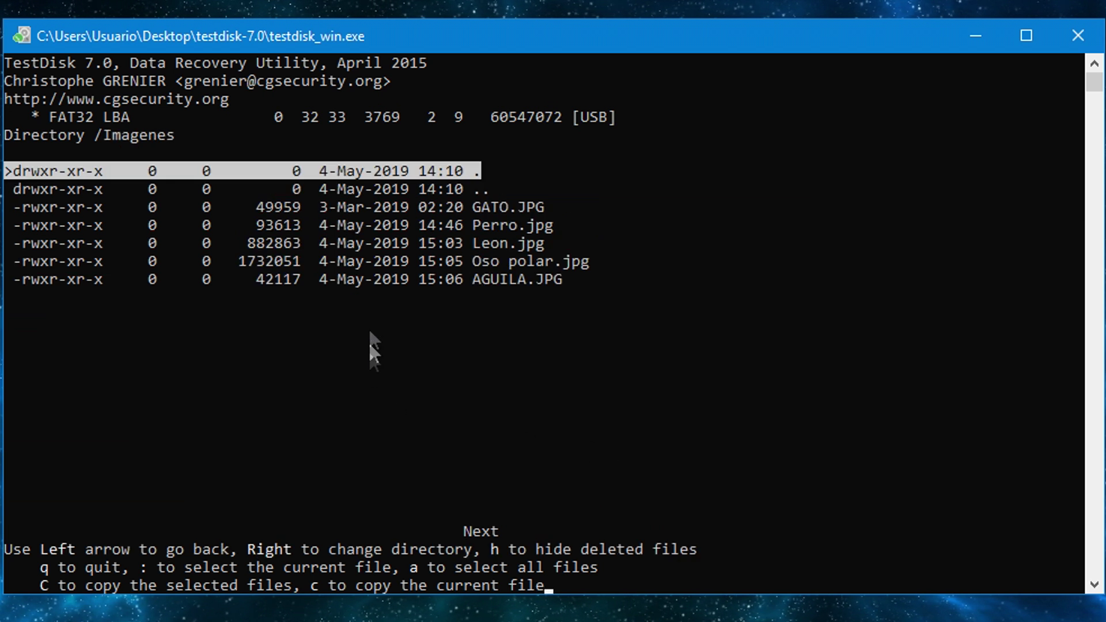
{"action": "key", "text": "Down"}
{"action": "key", "text": "Down"}
{"action": "key", "text": "Down"}
{"action": "key", "text": "Down"}
{"action": "key", "text": "Down"}
{"action": "key", "text": "Down"}
{"action": "key", "text": "Up"}
{"action": "key", "text": "Up"}
{"action": "key", "text": "Up"}
{"action": "key", "text": "Up"}
{"action": "key", "text": "Up"}
{"action": "key", "text": "Up"}
{"action": "key", "text": "Down"}
{"action": "key", "text": "Down"}
{"action": "key", "text": "Down"}
{"action": "key", "text": "Down"}
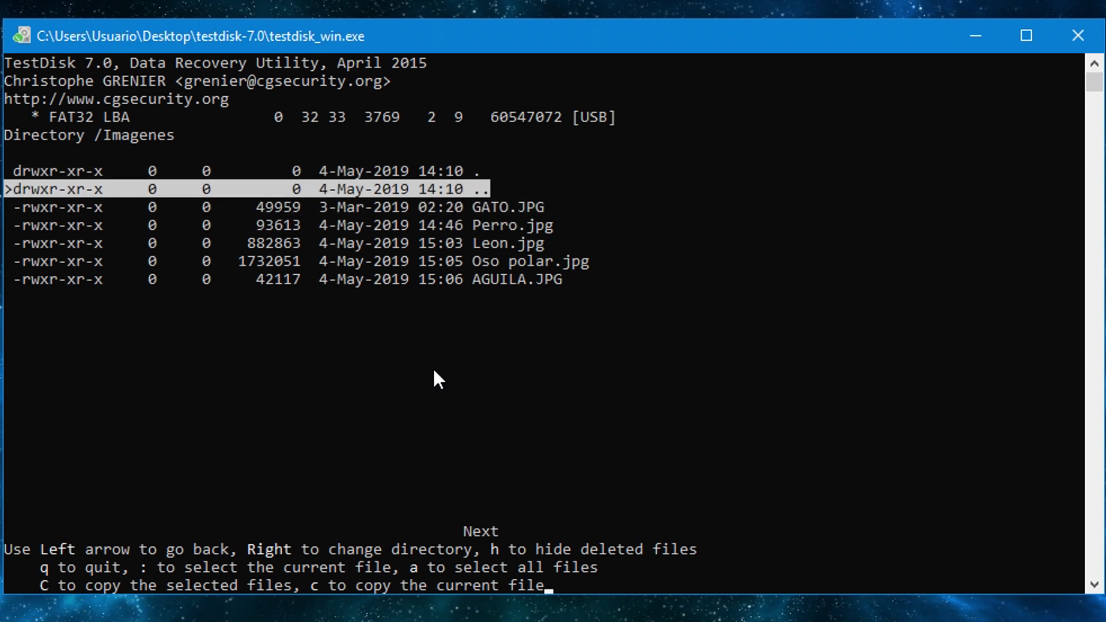
{"action": "key", "text": "Up"}
{"action": "key", "text": "Up"}
{"action": "key", "text": "Up"}
{"action": "key", "text": "Up"}
{"action": "key", "text": "Down"}
{"action": "key", "text": "Down"}
{"action": "key", "text": "Down"}
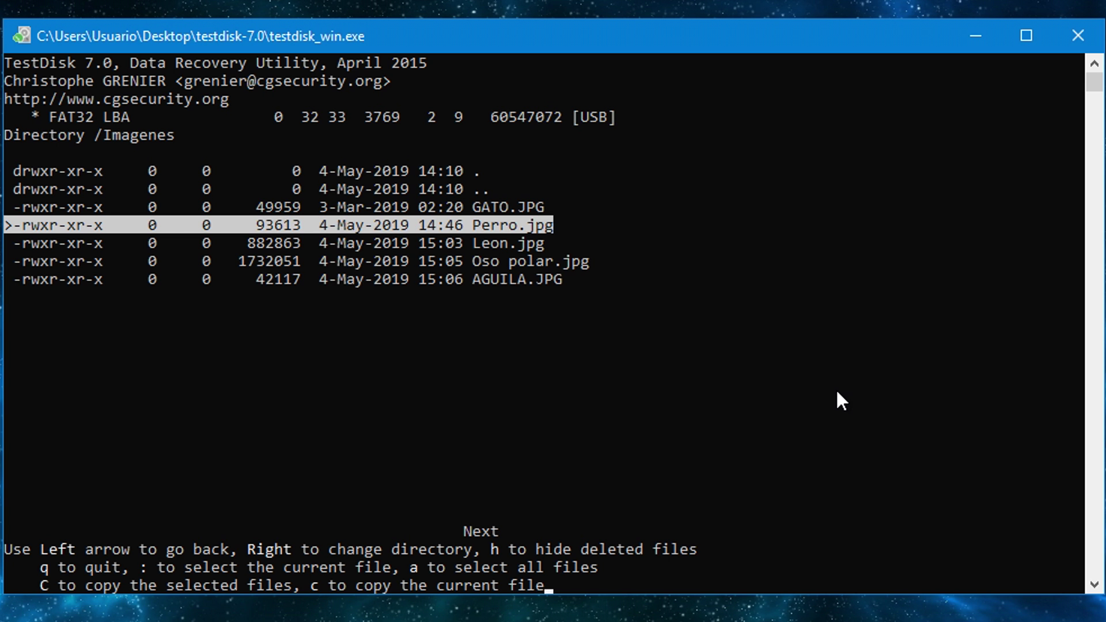
- Return to the partition's root directory and examine its files and folders through to the last entries
{"action": "key", "text": "Left"}
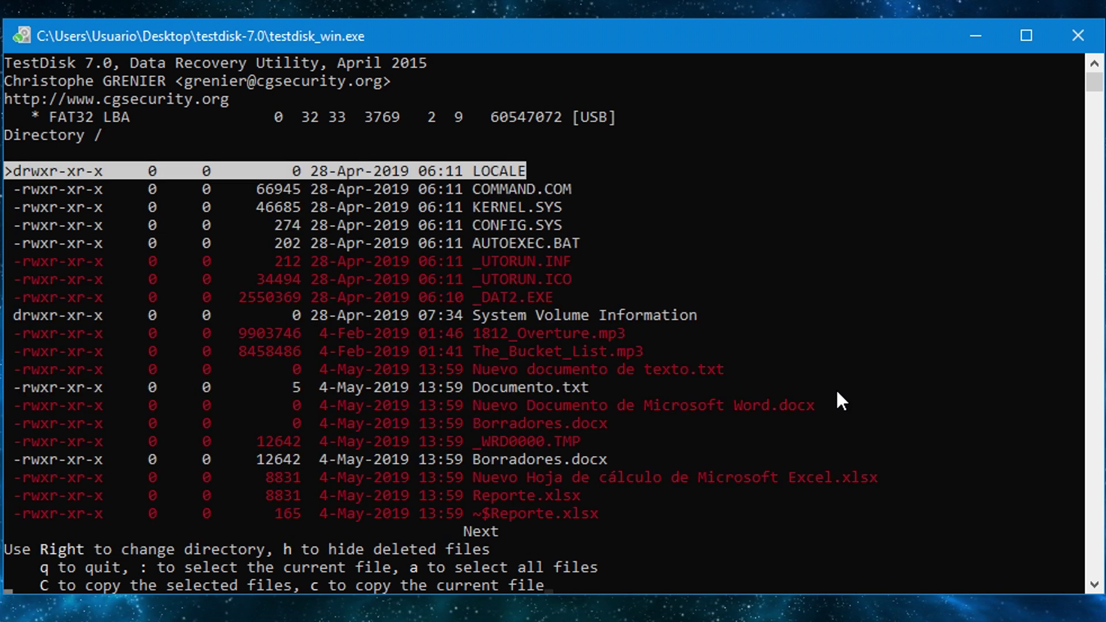
{"action": "key", "text": "Down"}
{"action": "key", "text": "Down"}
{"action": "key", "text": "Down"}
{"action": "key", "text": "Down"}
{"action": "key", "text": "Down"}
{"action": "key", "text": "Down"}
{"action": "key", "text": "Down"}
{"action": "key", "text": "Down"}
{"action": "key", "text": "Down"}
{"action": "key", "text": "Down"}
{"action": "key", "text": "Down"}
{"action": "key", "text": "Down"}
{"action": "key", "text": "Down"}
{"action": "key", "text": "Down"}
{"action": "key", "text": "Down"}
{"action": "key", "text": "Down"}
{"action": "key", "text": "Down"}
{"action": "key", "text": "Down"}
{"action": "key", "text": "Down"}
{"action": "key", "text": "Down"}
{"action": "key", "text": "Down"}
{"action": "key", "text": "Down"}
{"action": "key", "text": "Down"}
{"action": "key", "text": "Down"}
{"action": "key", "text": "Down"}
{"action": "key", "text": "Down"}
{"action": "key", "text": "Down"}
{"action": "key", "text": "Down"}
{"action": "key", "text": "Down"}
{"action": "key", "text": "Down"}
{"action": "key", "text": "Down"}
{"action": "key", "text": "Down"}
{"action": "key", "text": "Down"}
{"action": "key", "text": "Down"}
{"action": "key", "text": "Down"}
{"action": "key", "text": "Down"}
{"action": "key", "text": "Down"}
{"action": "key", "text": "Down"}
{"action": "key", "text": "Down"}
{"action": "key", "text": "Down"}
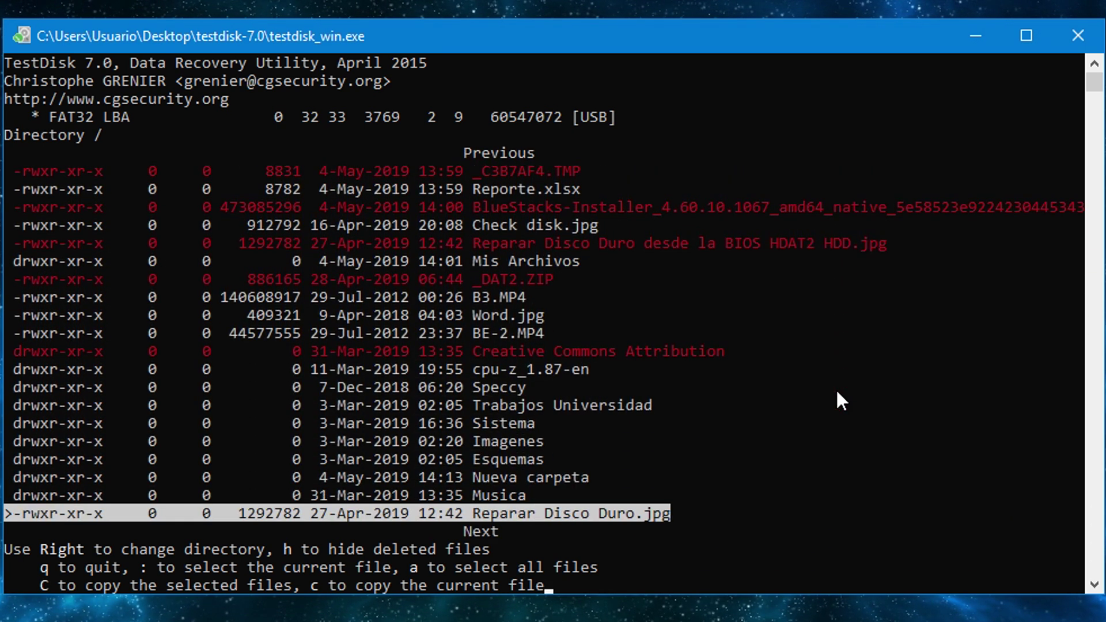
{"action": "key", "text": "Up"}
{"action": "key", "text": "Up"}
{"action": "key", "text": "Up"}
{"action": "key", "text": "Up"}
{"action": "key", "text": "Up"}
{"action": "key", "text": "Up"}
{"action": "key", "text": "Up"}
{"action": "key", "text": "Up"}
{"action": "key", "text": "Up"}
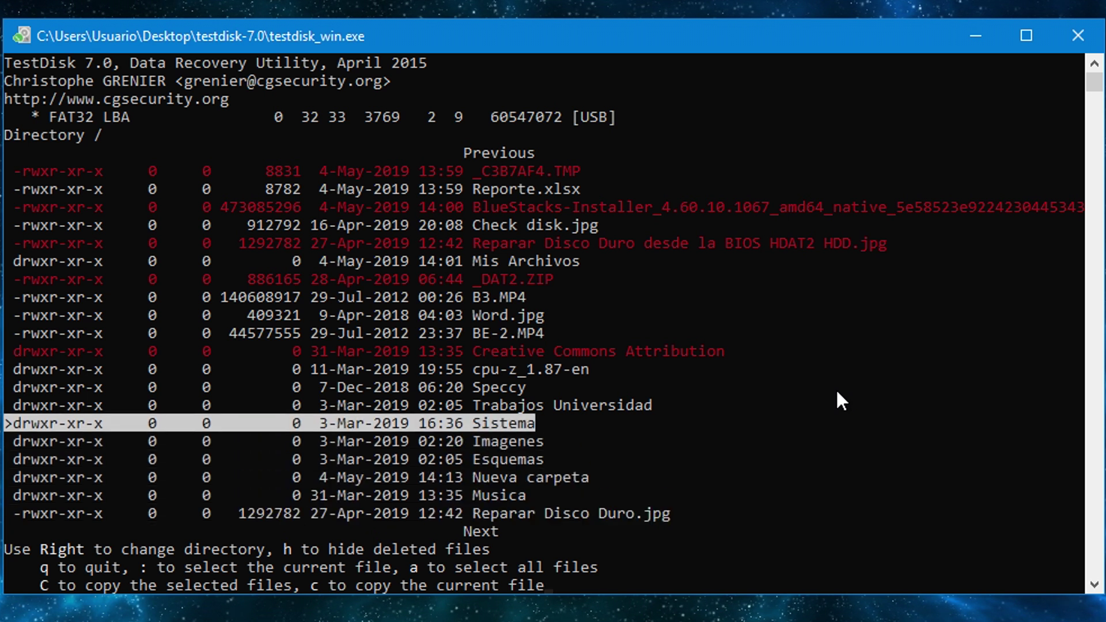
{"action": "key", "text": "Up"}
{"action": "key", "text": "Up"}
{"action": "key", "text": "Up"}
{"action": "key", "text": "Up"}
{"action": "key", "text": "Up"}
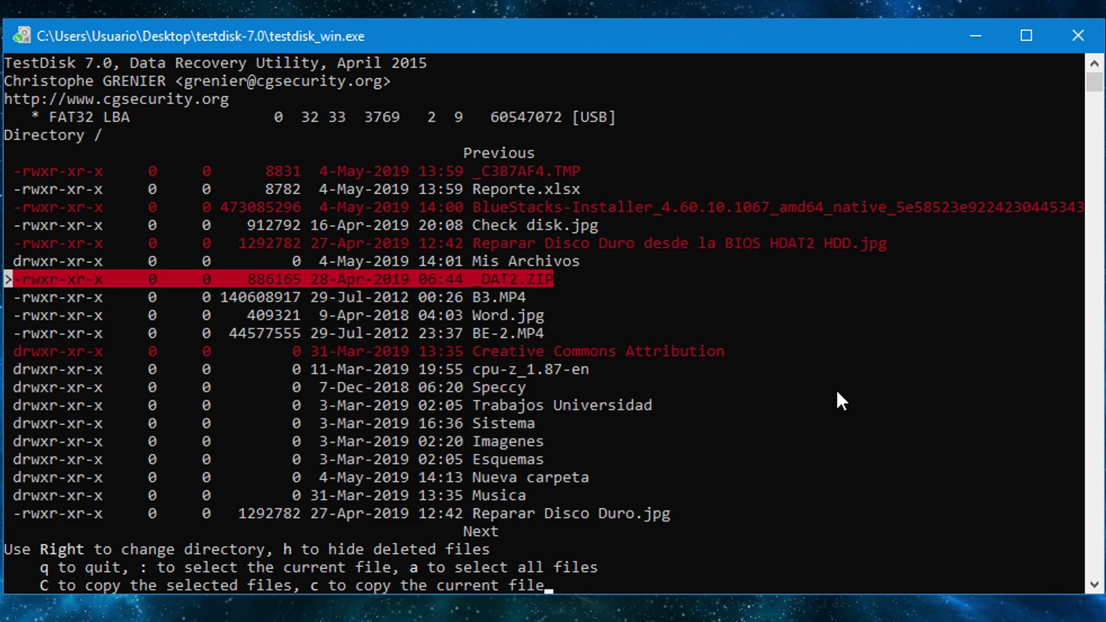
{"action": "key", "text": "Down"}
{"action": "key", "text": "Down"}
{"action": "key", "text": "Down"}
{"action": "key", "text": "Down"}
{"action": "key", "text": "Down"}
{"action": "key", "text": "Down"}
{"action": "key", "text": "Down"}
{"action": "key", "text": "Down"}
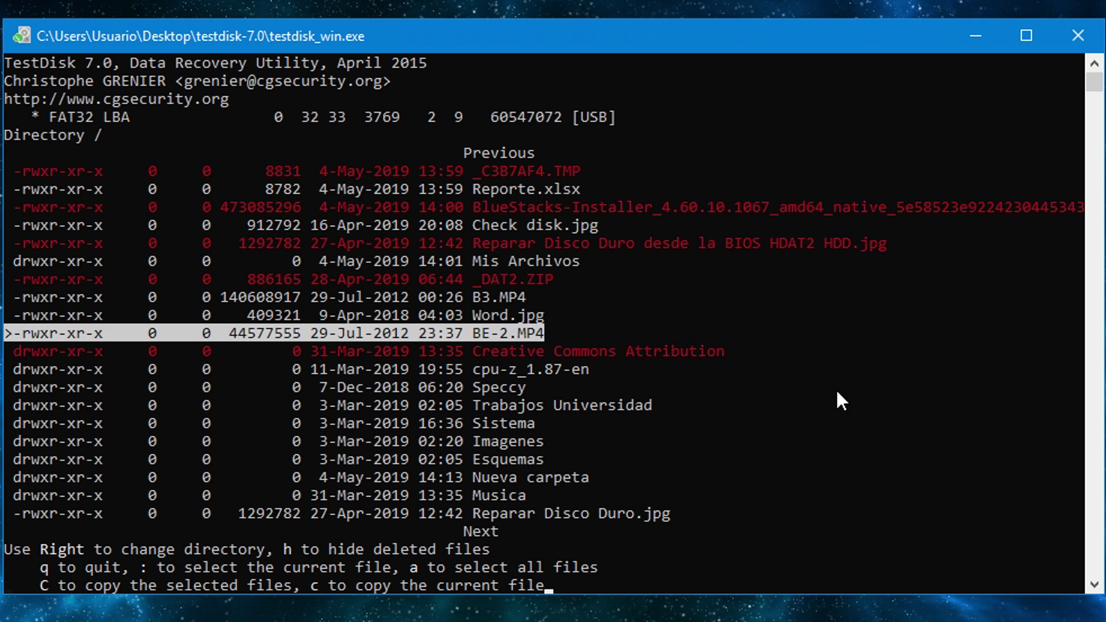
{"action": "key", "text": "Down"}
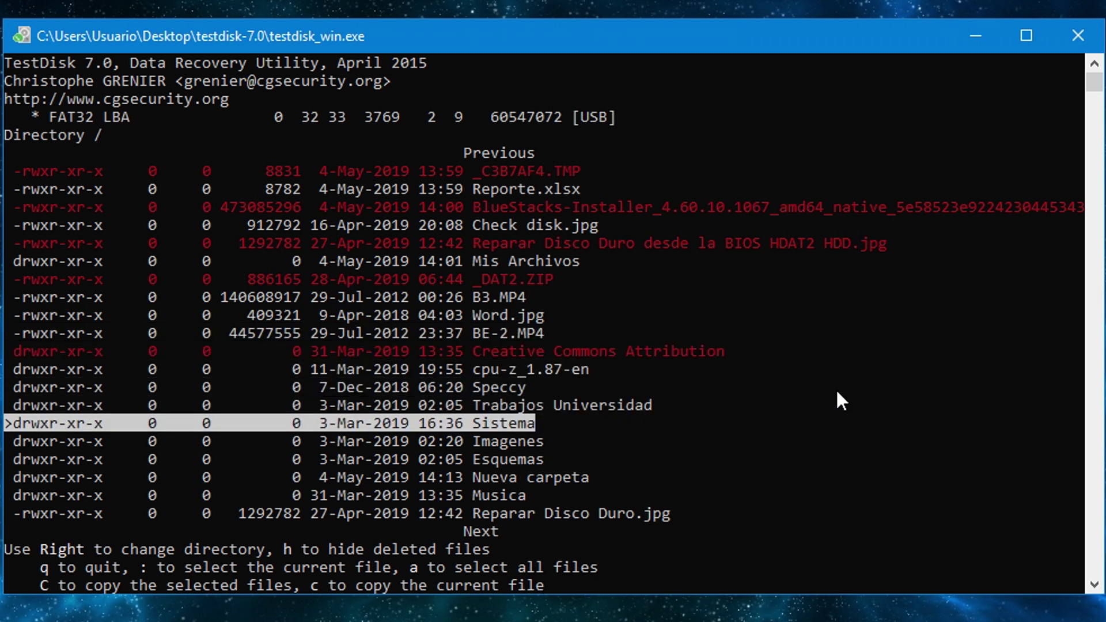
{"action": "key", "text": "Down"}
{"action": "key", "text": "Down"}
{"action": "key", "text": "Down"}
{"action": "key", "text": "Down"}
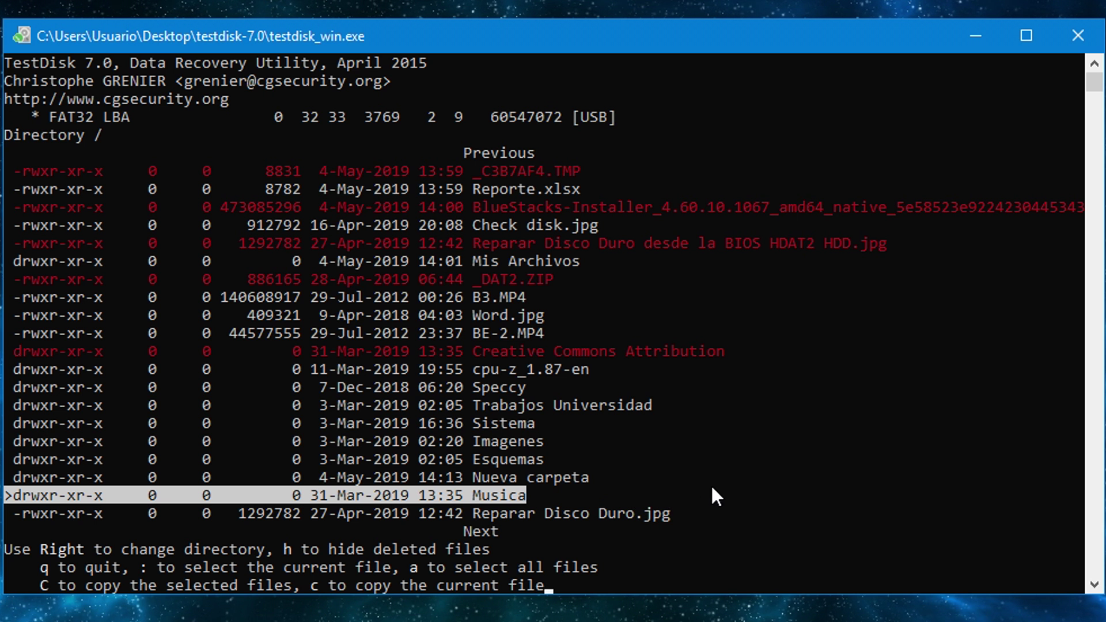
- Start copying only the file GATO.JPG from the Imagenes directory
{"action": "key", "text": "Up"}
{"action": "key", "text": "Up"}
{"action": "key", "text": "Up"}
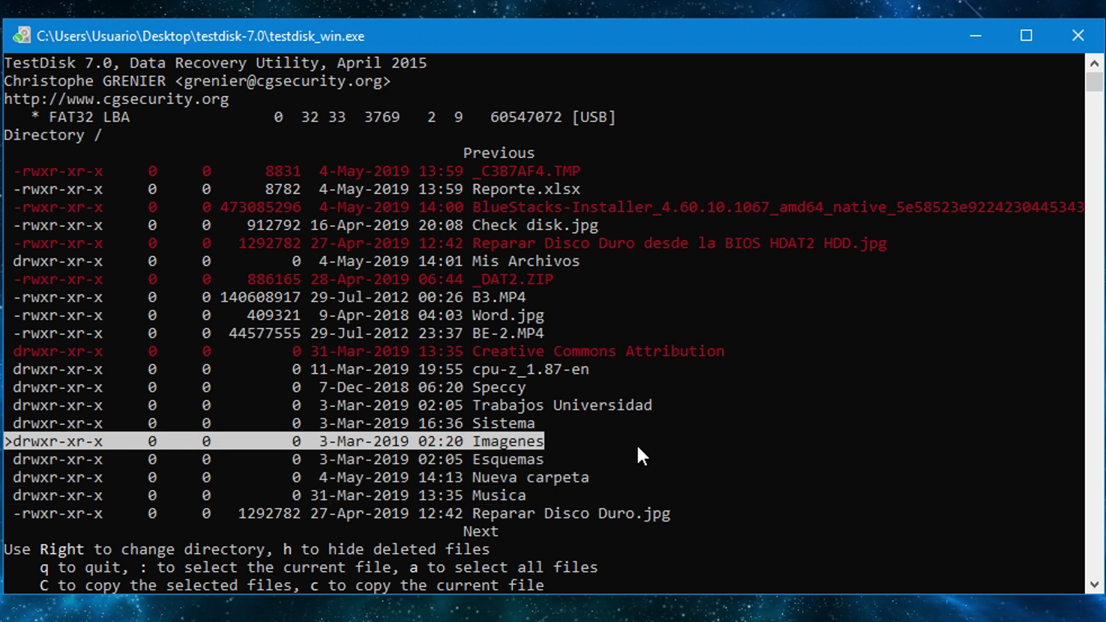
{"action": "key", "text": "Right"}
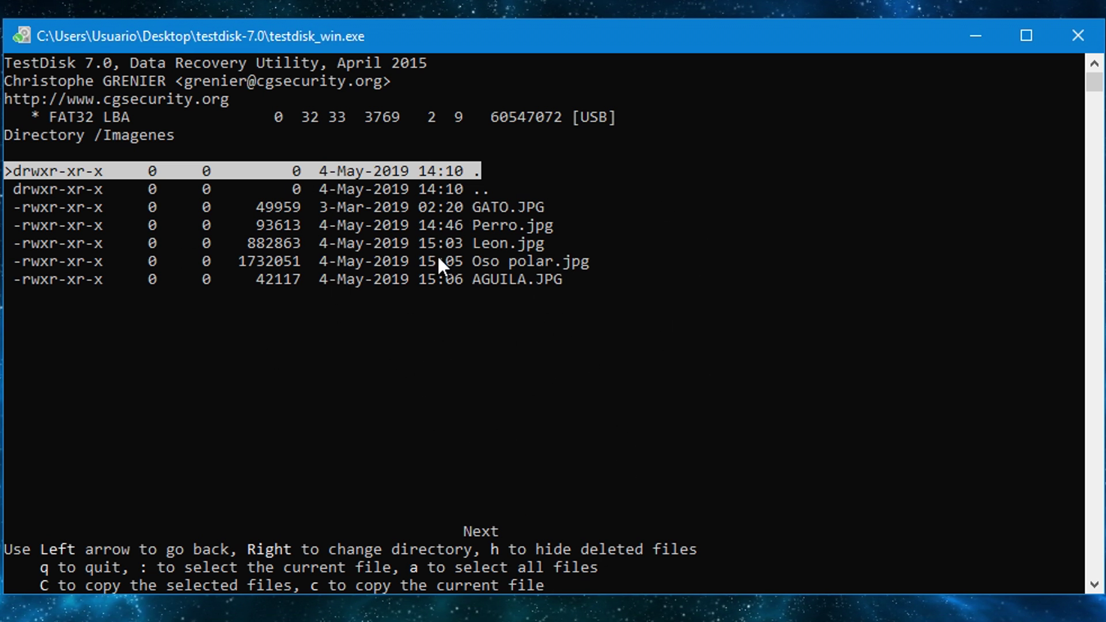
{"action": "key", "text": "Down"}
{"action": "key", "text": "Down"}
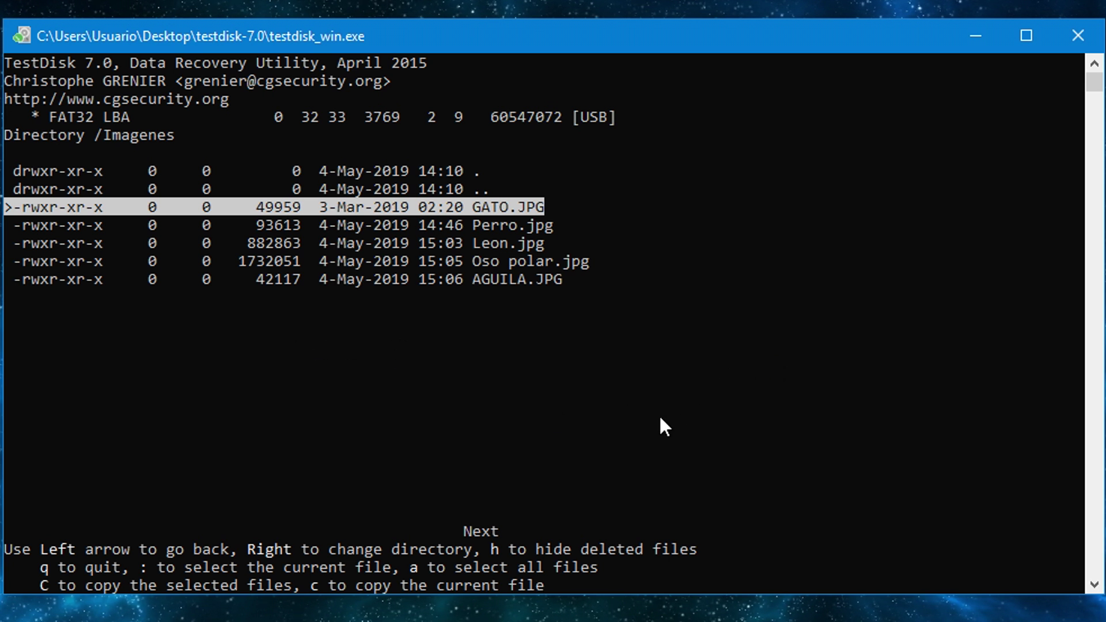
{"action": "key", "text": "c"}
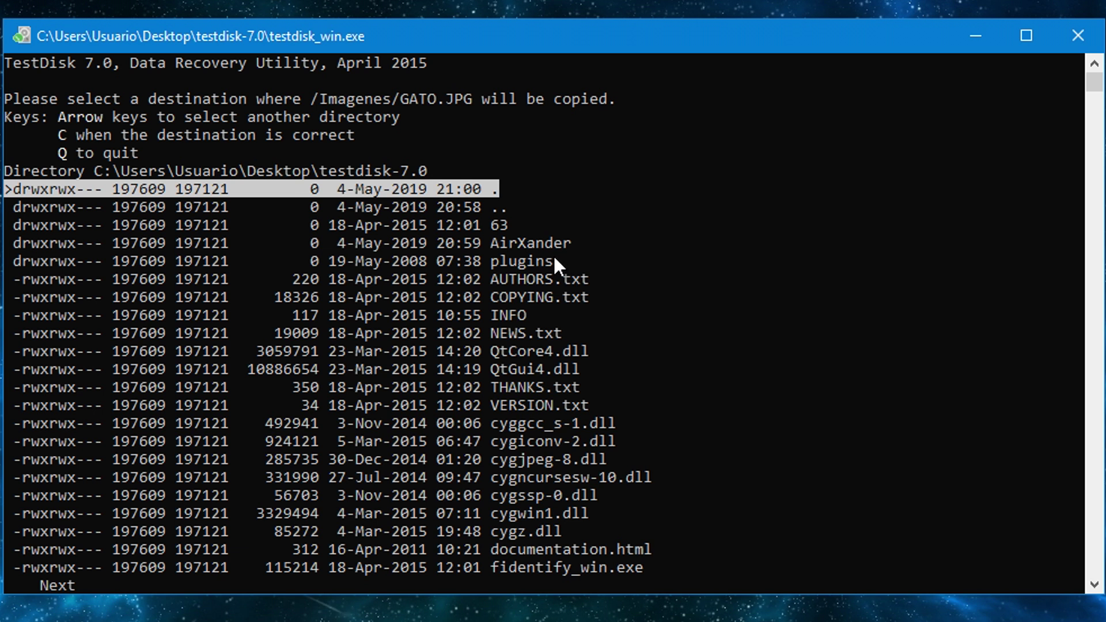
- Set the AirXander folder inside testdisk-7.0 as the destination and copy the file there
{"action": "key", "text": "Down"}
{"action": "key", "text": "Down"}
{"action": "key", "text": "Down"}
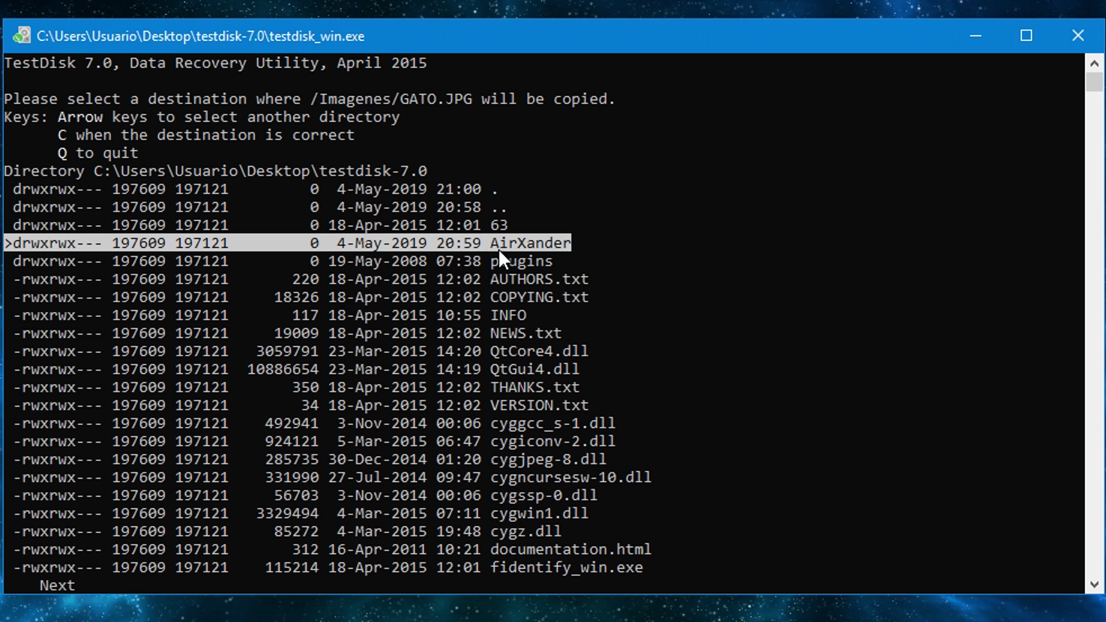
{"action": "key", "text": "Return"}
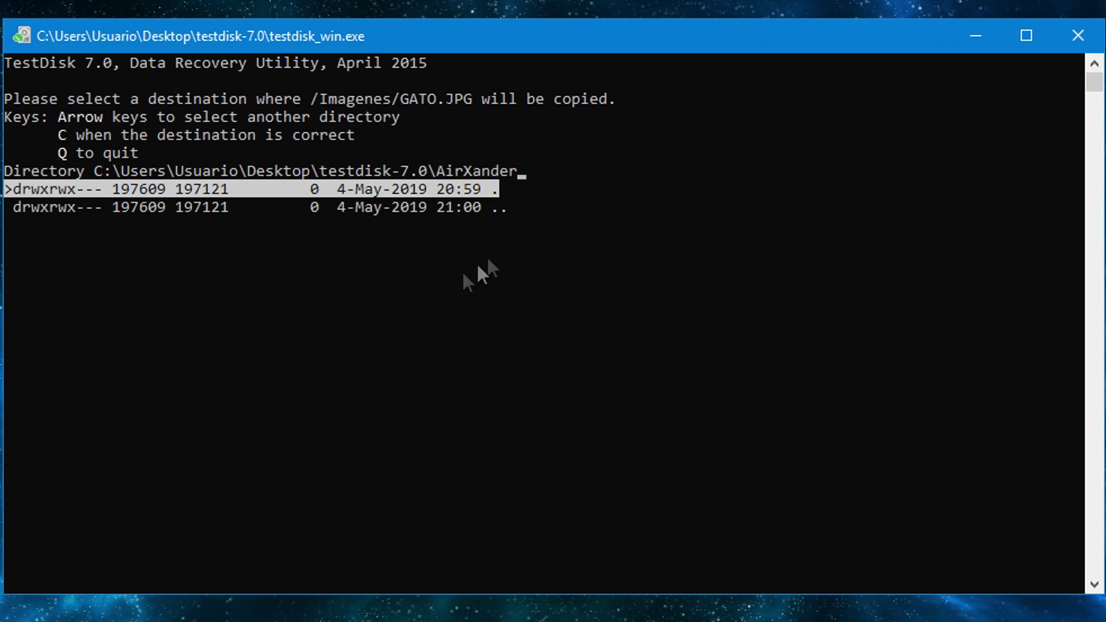
{"action": "key", "text": "Left"}
{"action": "key", "text": "Down"}
{"action": "key", "text": "Down"}
{"action": "key", "text": "Down"}
{"action": "key", "text": "Return"}
{"action": "key", "text": "c"}
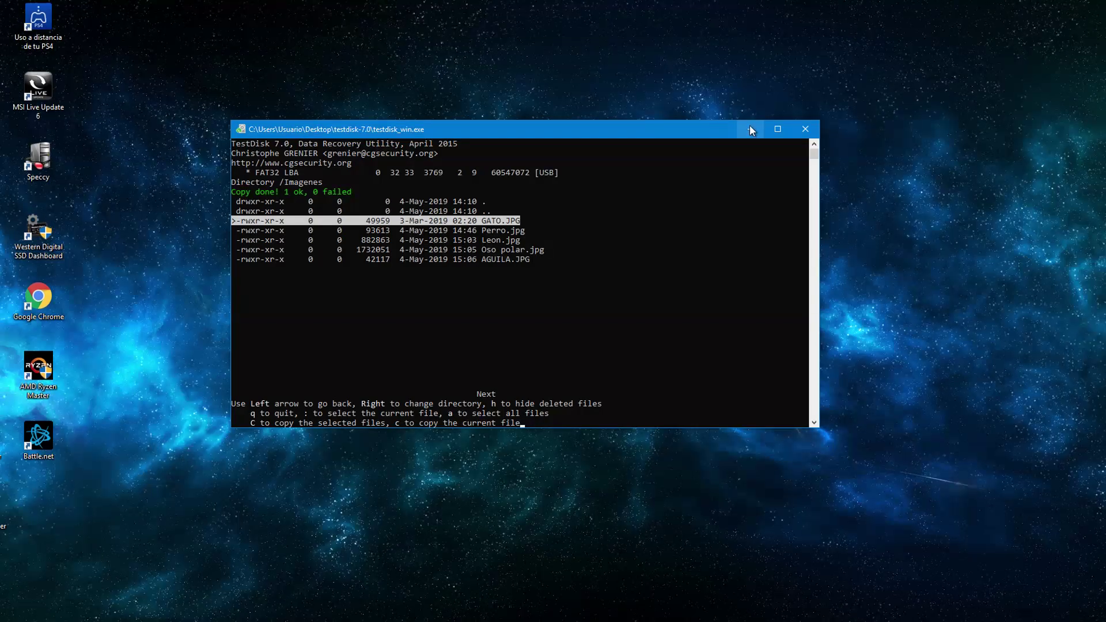
- Switch to File Explorer and view the recovered GATO.JPG in testdisk-7.0\AirXander\Imagenes, closing the image and folder windows when done
{"action": "left_click", "coordinate": [752, 129]}
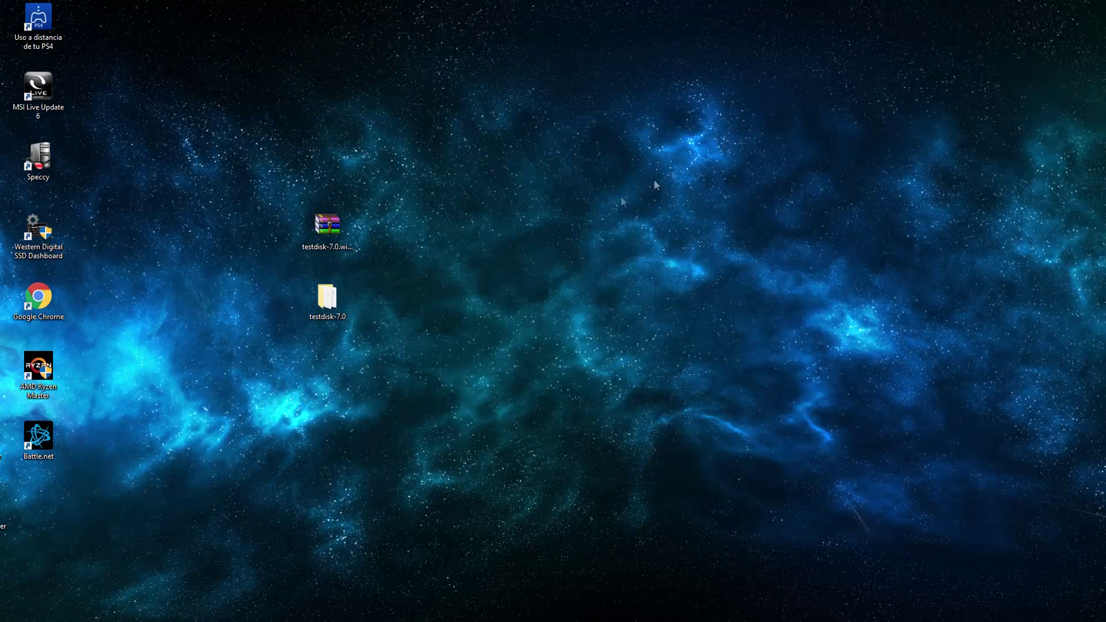
{"action": "double_click", "coordinate": [333, 308]}
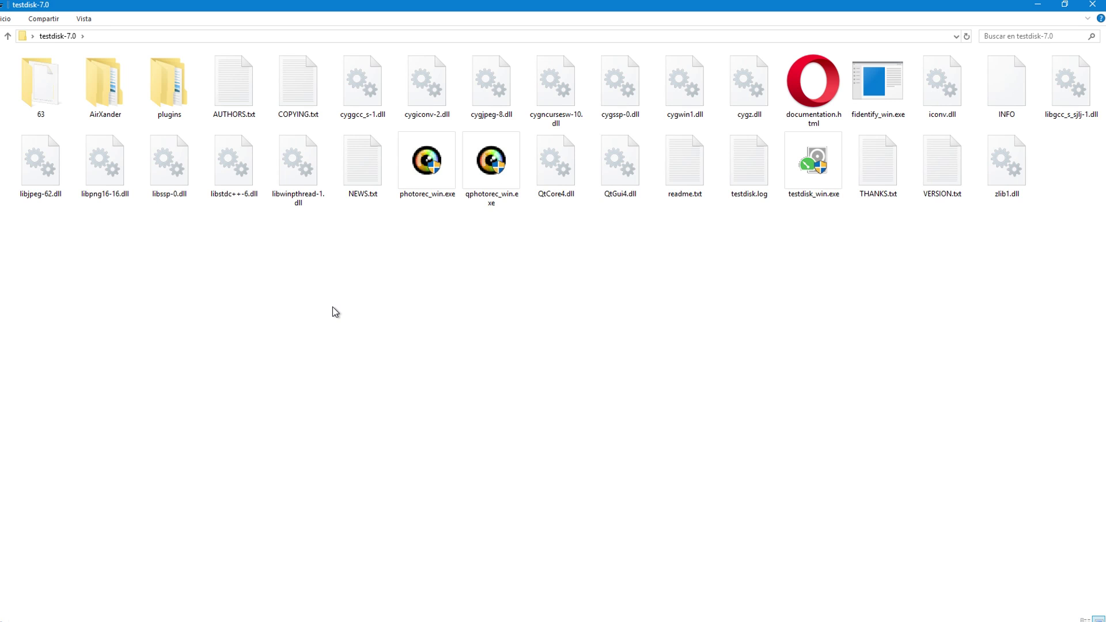
{"action": "left_click", "coordinate": [119, 108]}
{"action": "double_click", "coordinate": [119, 108]}
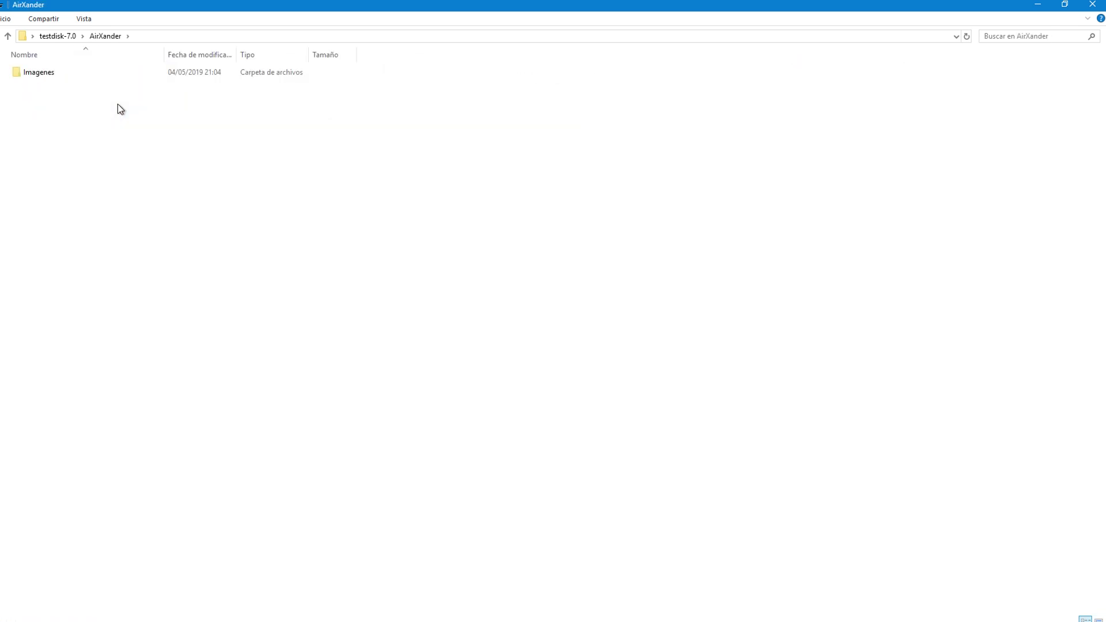
{"action": "left_click", "coordinate": [50, 76]}
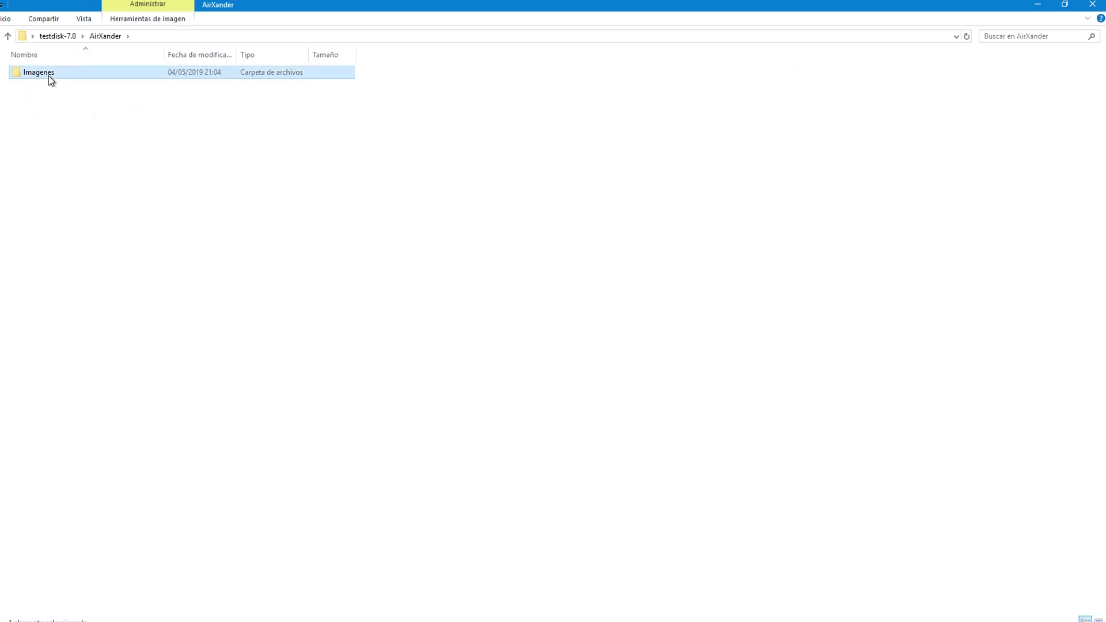
{"action": "left_click", "coordinate": [48, 75]}
{"action": "double_click", "coordinate": [53, 74]}
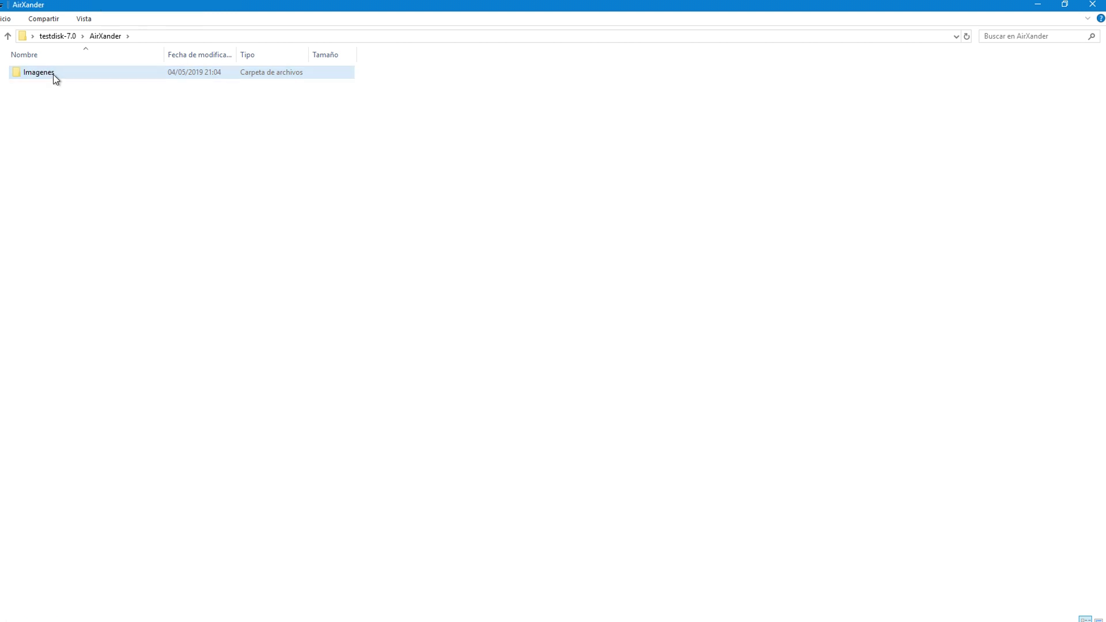
{"action": "left_click", "coordinate": [42, 95]}
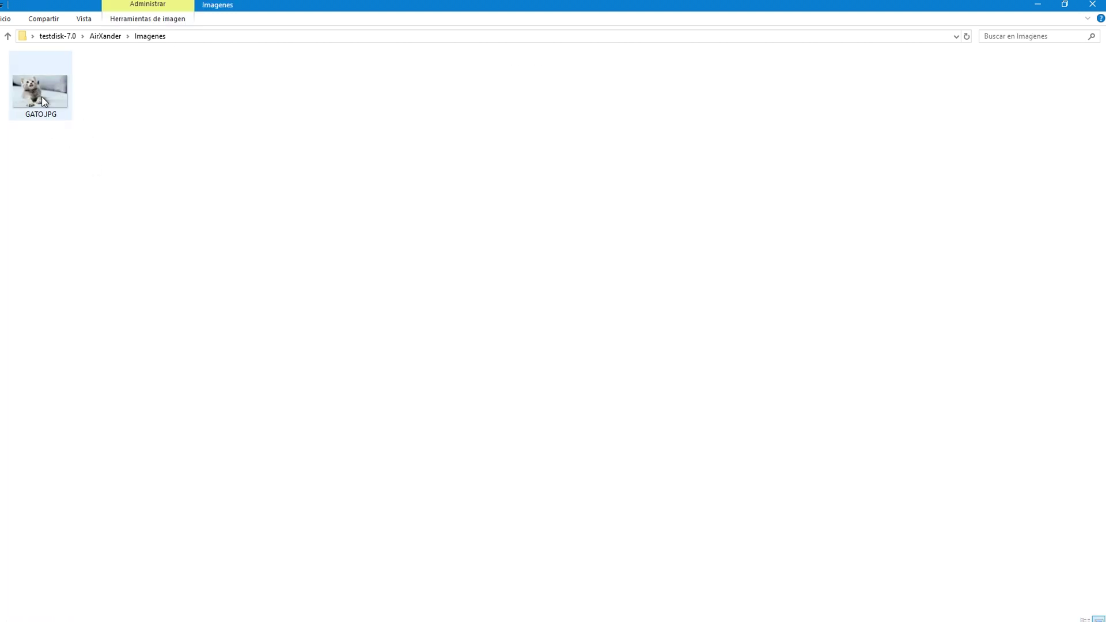
{"action": "double_click", "coordinate": [42, 97]}
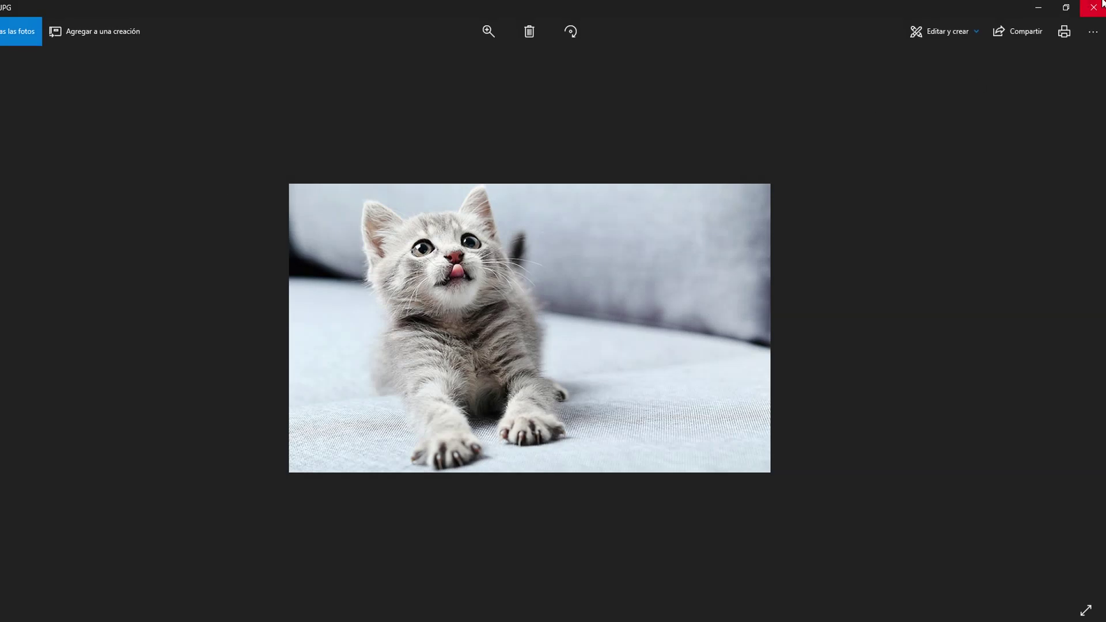
{"action": "left_click", "coordinate": [1102, 3]}
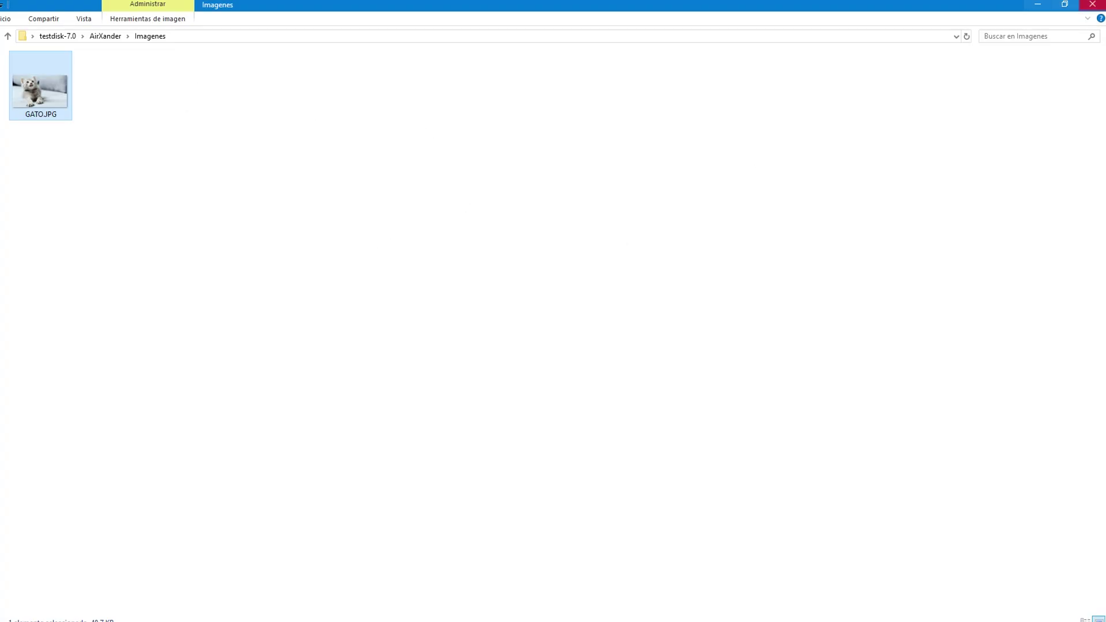
{"action": "left_click", "coordinate": [1091, 4]}
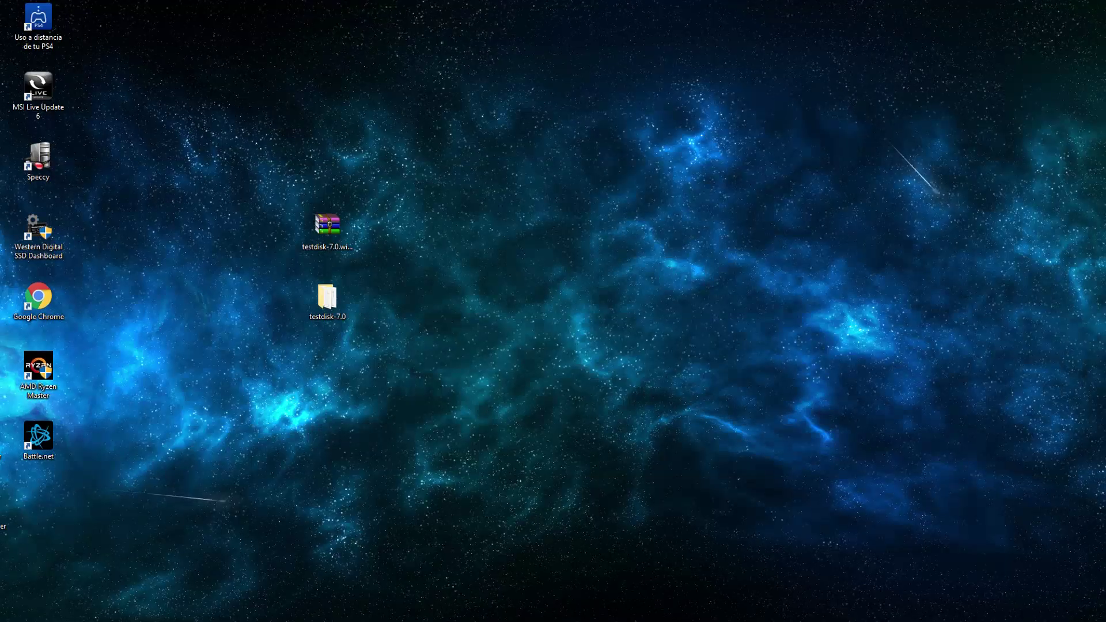
- Switch back to TestDisk, return to the partition's root directory and open the Musica directory
{"action": "key", "text": "alt+Tab"}
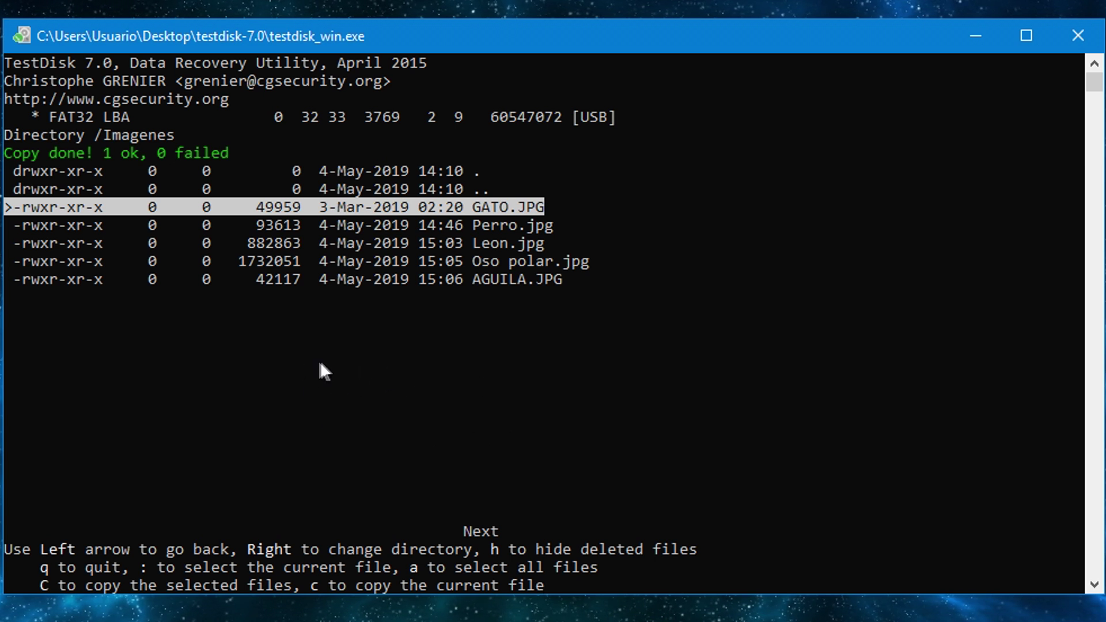
{"action": "key", "text": "Left"}
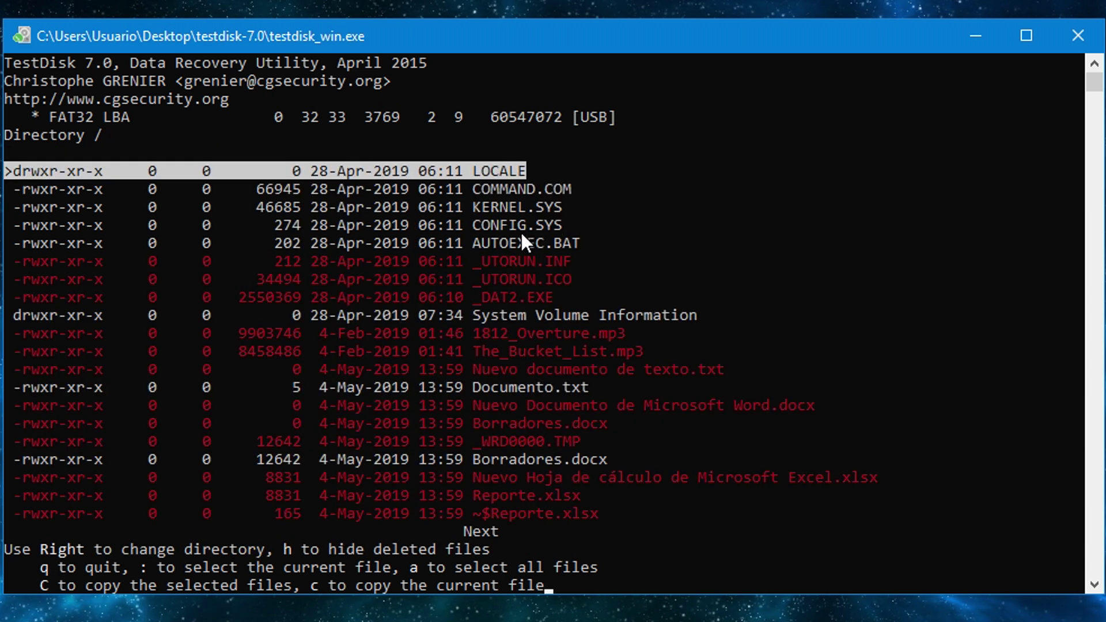
{"action": "key", "text": "Down"}
{"action": "key", "text": "Down"}
{"action": "key", "text": "Down"}
{"action": "key", "text": "Down"}
{"action": "key", "text": "Down"}
{"action": "key", "text": "Down"}
{"action": "key", "text": "Down"}
{"action": "key", "text": "Down"}
{"action": "key", "text": "Down"}
{"action": "key", "text": "Down"}
{"action": "key", "text": "Down"}
{"action": "key", "text": "Down"}
{"action": "key", "text": "Down"}
{"action": "key", "text": "Down"}
{"action": "key", "text": "Down"}
{"action": "key", "text": "Down"}
{"action": "key", "text": "Down"}
{"action": "key", "text": "Down"}
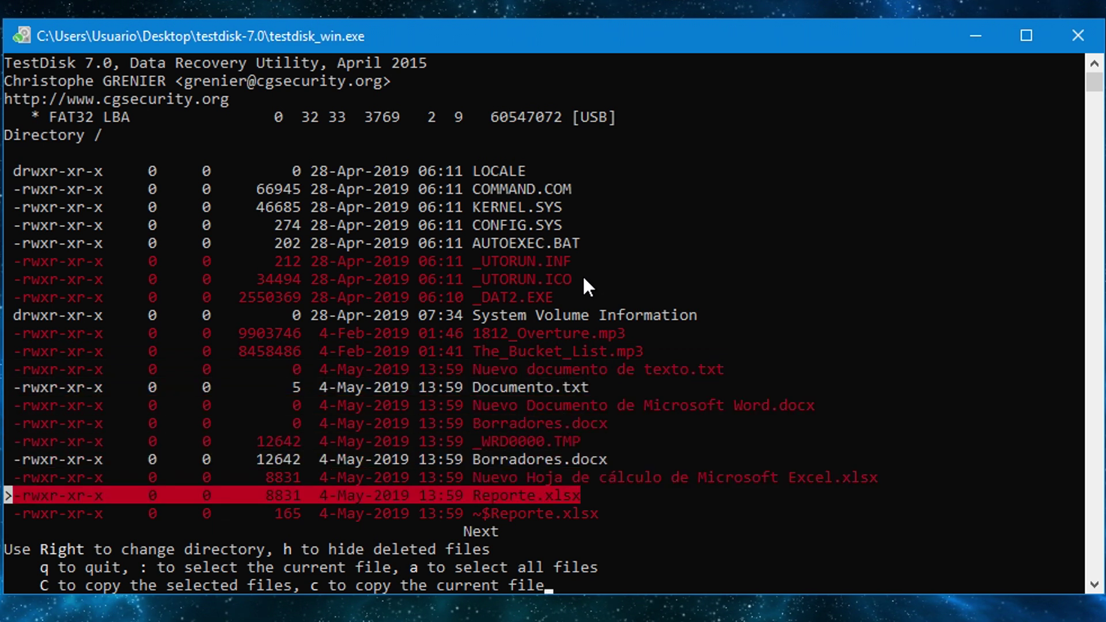
{"action": "key", "text": "Down"}
{"action": "key", "text": "Down"}
{"action": "key", "text": "Down"}
{"action": "key", "text": "Down"}
{"action": "key", "text": "Down"}
{"action": "key", "text": "Down"}
{"action": "key", "text": "Down"}
{"action": "key", "text": "Down"}
{"action": "key", "text": "Down"}
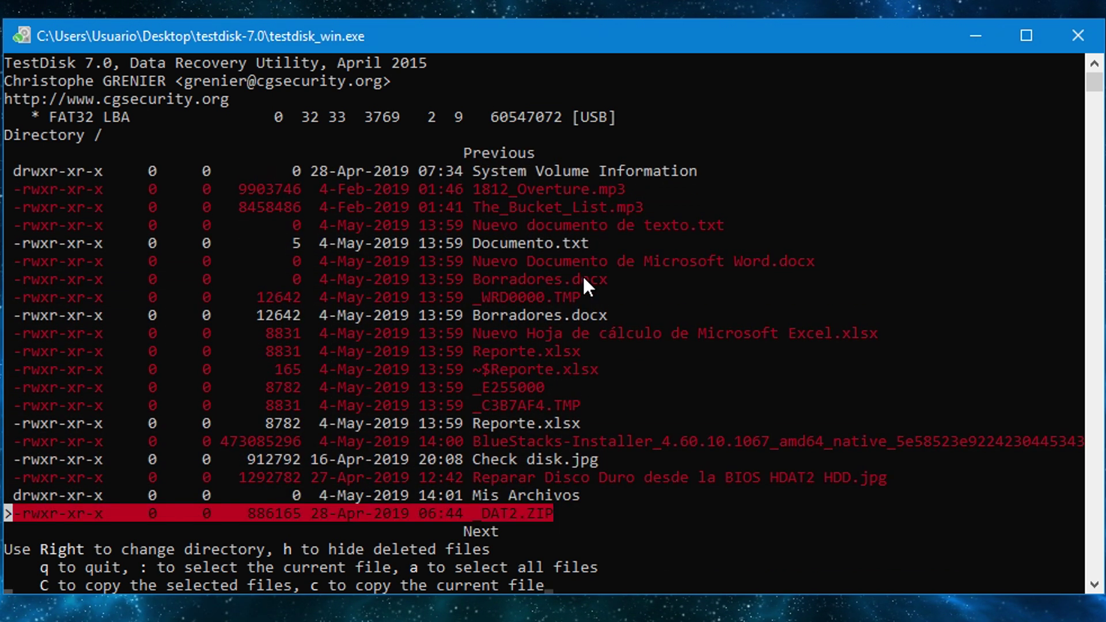
{"action": "key", "text": "Down"}
{"action": "key", "text": "Down"}
{"action": "key", "text": "Down"}
{"action": "key", "text": "Down"}
{"action": "key", "text": "Down"}
{"action": "key", "text": "Down"}
{"action": "key", "text": "Down"}
{"action": "key", "text": "Down"}
{"action": "key", "text": "Down"}
{"action": "key", "text": "Down"}
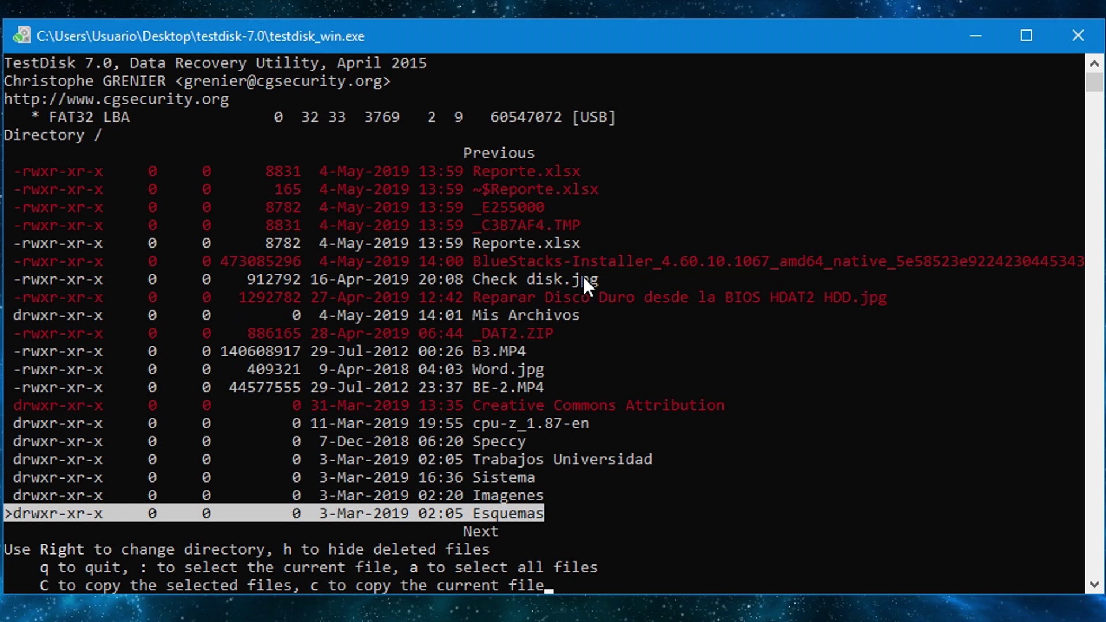
{"action": "key", "text": "Down"}
{"action": "key", "text": "Down"}
{"action": "key", "text": "Down"}
{"action": "key", "text": "Up"}
{"action": "key", "text": "Up"}
{"action": "key", "text": "Up"}
{"action": "key", "text": "Up"}
{"action": "key", "text": "Up"}
{"action": "key", "text": "Up"}
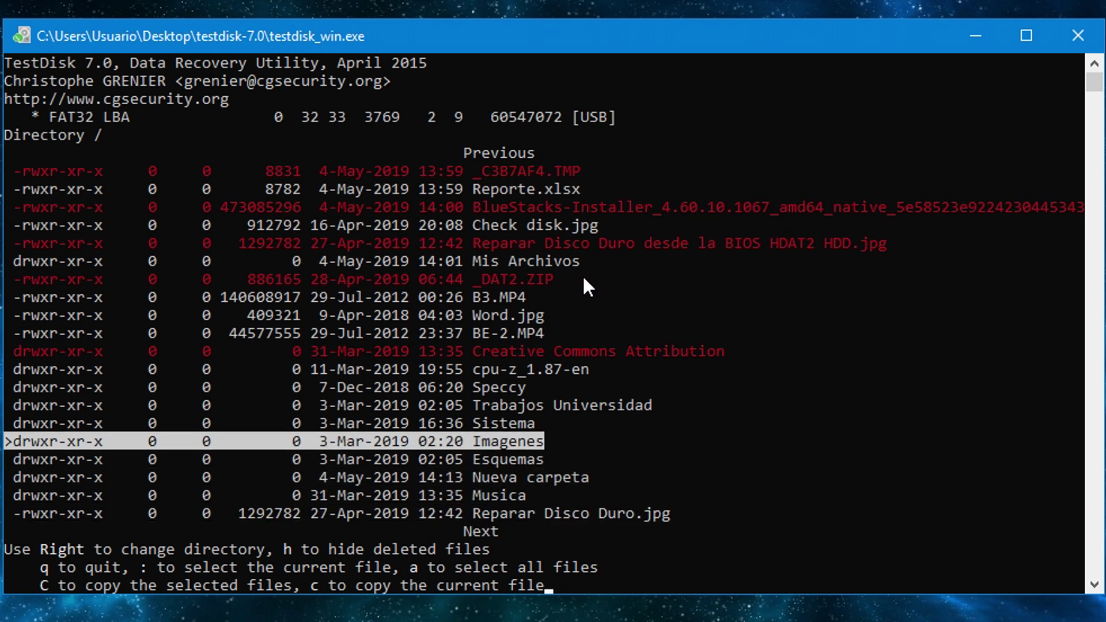
{"action": "key", "text": "Down"}
{"action": "key", "text": "Down"}
{"action": "key", "text": "Down"}
{"action": "key", "text": "Down"}
{"action": "key", "text": "Down"}
{"action": "key", "text": "Down"}
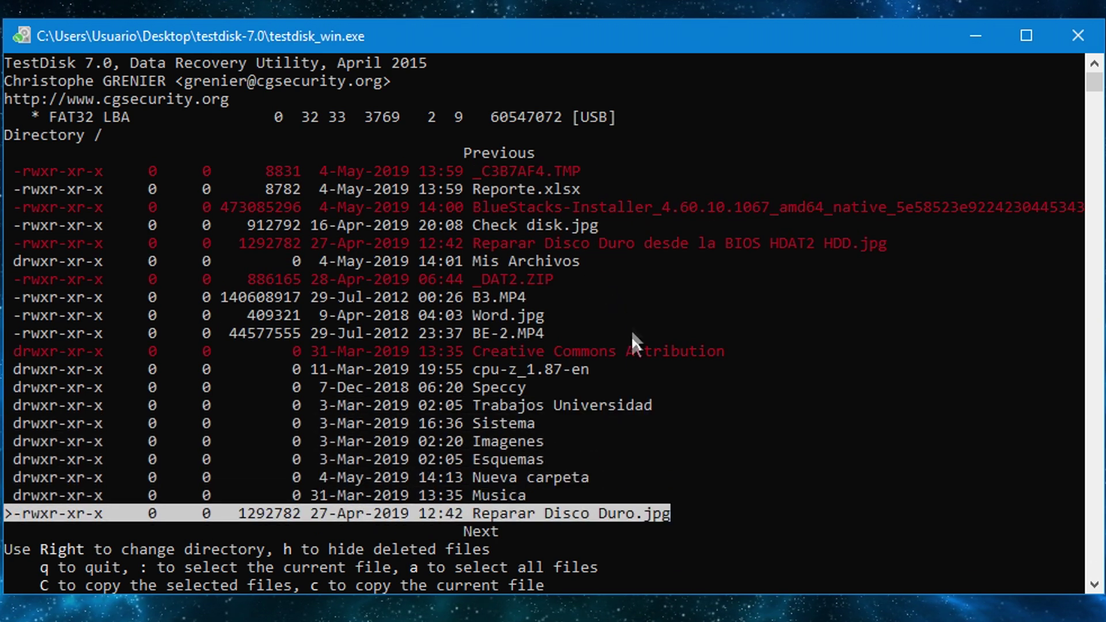
{"action": "key", "text": "Up"}
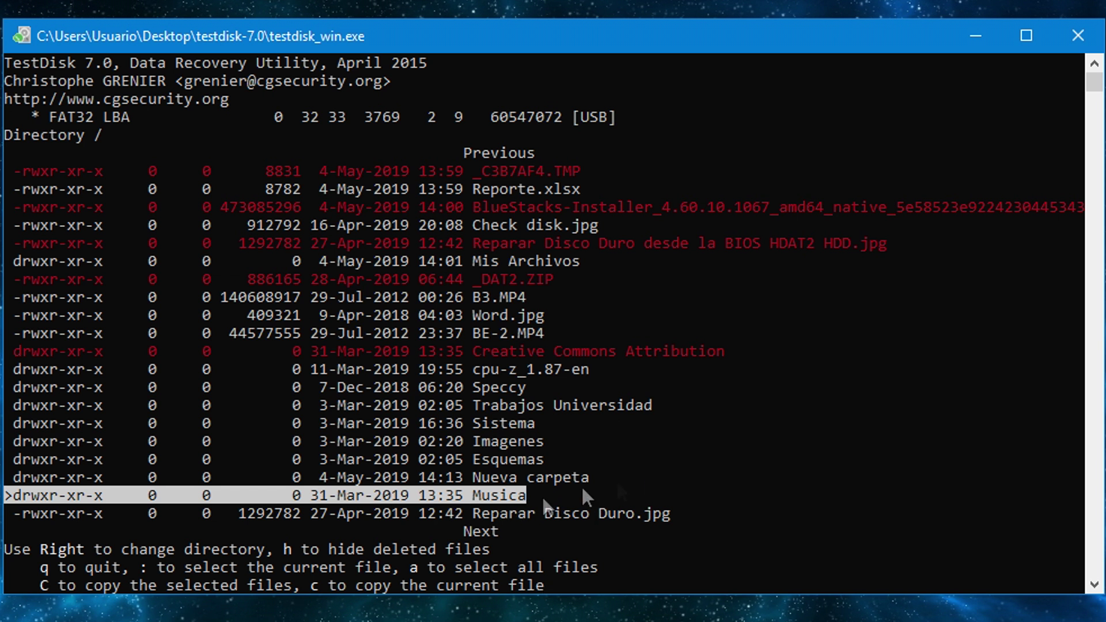
{"action": "key", "text": "Right"}
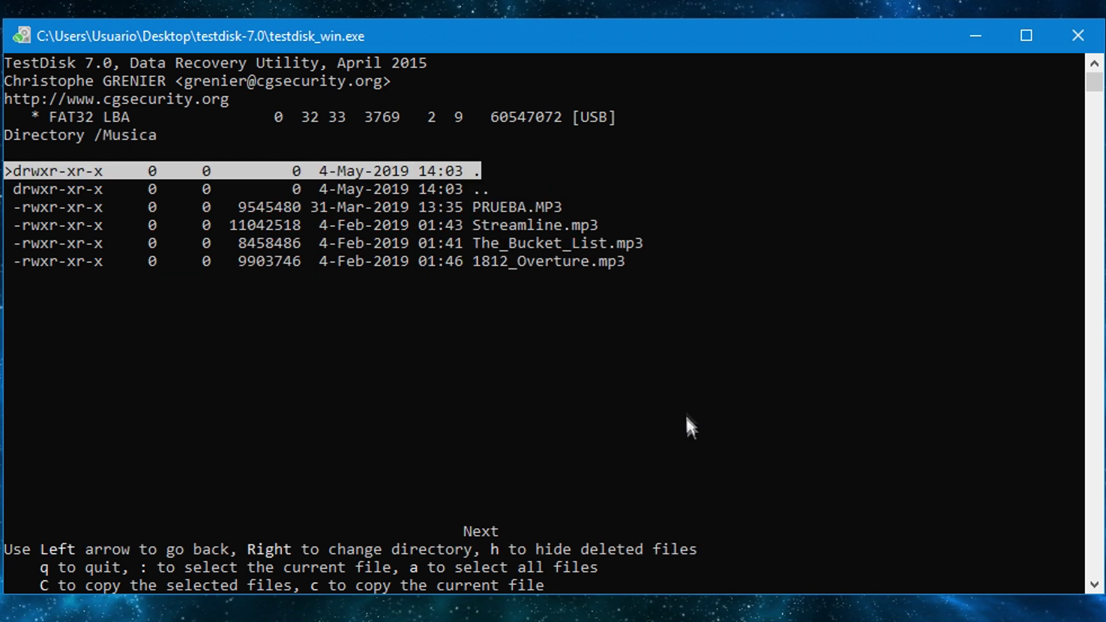
- Examine the MP3 files listed in the Musica directory
{"action": "key", "text": "Down"}
{"action": "key", "text": "Down"}
{"action": "key", "text": "Down"}
{"action": "key", "text": "Down"}
{"action": "key", "text": "Down"}
{"action": "key", "text": "Up"}
{"action": "key", "text": "Up"}
{"action": "key", "text": "Up"}
{"action": "key", "text": "Up"}
{"action": "key", "text": "Up"}
- Return to the root directory and copy the whole Musica directory into testdisk-7.0\AirXander
{"action": "key", "text": "Left"}
{"action": "key", "text": "Down"}
{"action": "key", "text": "Down"}
{"action": "key", "text": "Down"}
{"action": "key", "text": "Down"}
{"action": "key", "text": "Down"}
{"action": "key", "text": "Down"}
{"action": "key", "text": "Down"}
{"action": "key", "text": "Down"}
{"action": "key", "text": "Down"}
{"action": "key", "text": "Down"}
{"action": "key", "text": "Down"}
{"action": "key", "text": "Down"}
{"action": "key", "text": "Down"}
{"action": "key", "text": "Down"}
{"action": "key", "text": "Down"}
{"action": "key", "text": "Down"}
{"action": "key", "text": "Down"}
{"action": "key", "text": "Down"}
{"action": "key", "text": "Down"}
{"action": "key", "text": "Down"}
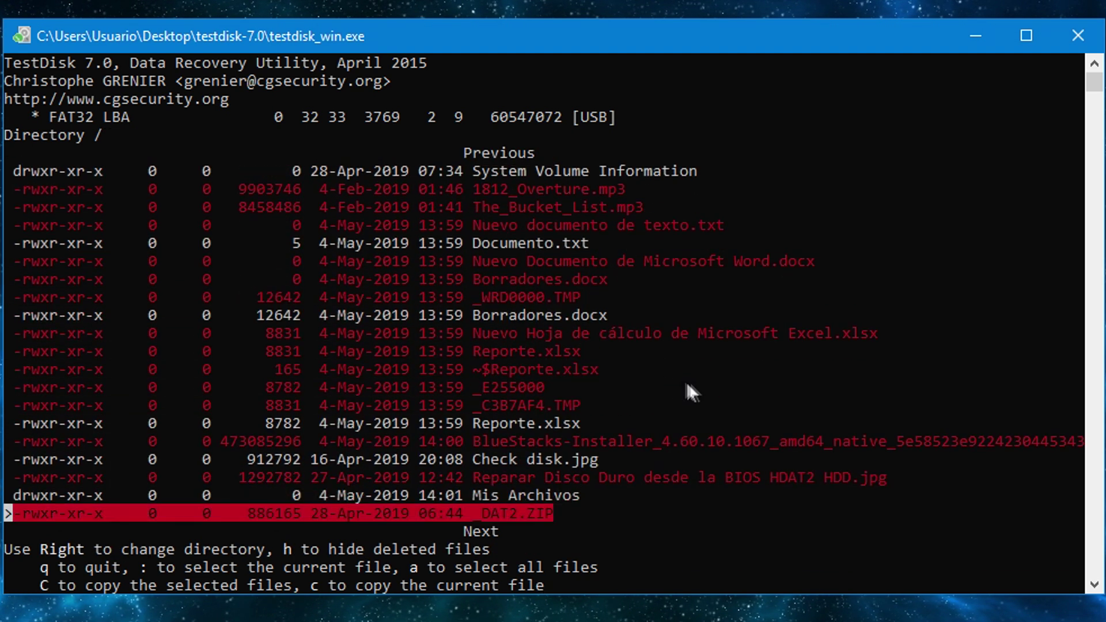
{"action": "key", "text": "Down"}
{"action": "key", "text": "Down"}
{"action": "key", "text": "Down"}
{"action": "key", "text": "Down"}
{"action": "key", "text": "Down"}
{"action": "key", "text": "Down"}
{"action": "key", "text": "Down"}
{"action": "key", "text": "Down"}
{"action": "key", "text": "Down"}
{"action": "key", "text": "Down"}
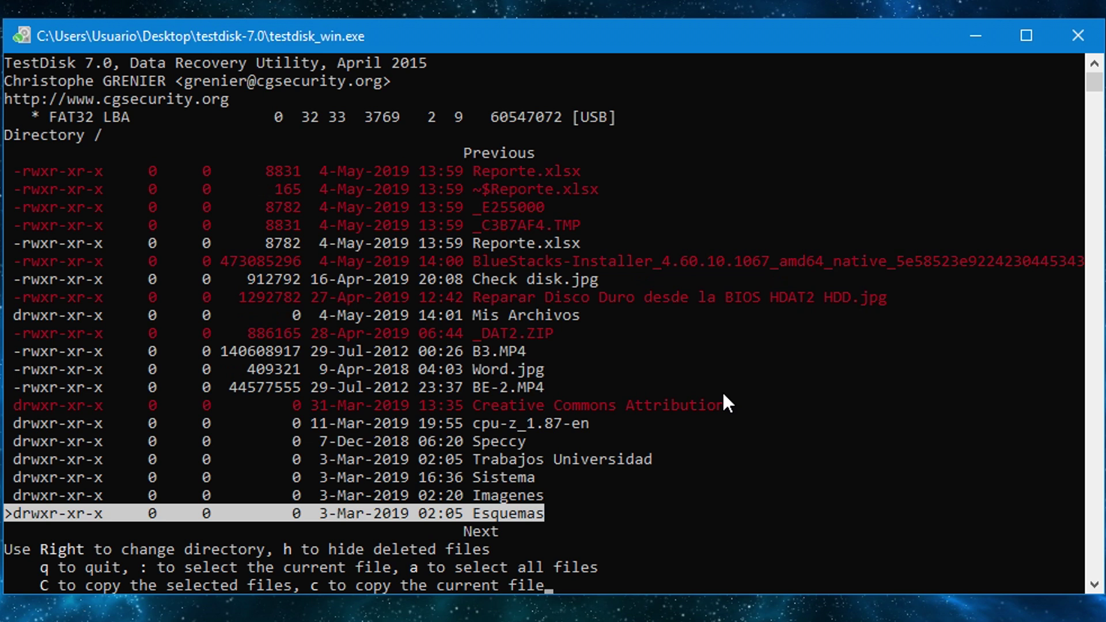
{"action": "key", "text": "Down"}
{"action": "key", "text": "Down"}
{"action": "key", "text": "Down"}
{"action": "key", "text": "Up"}
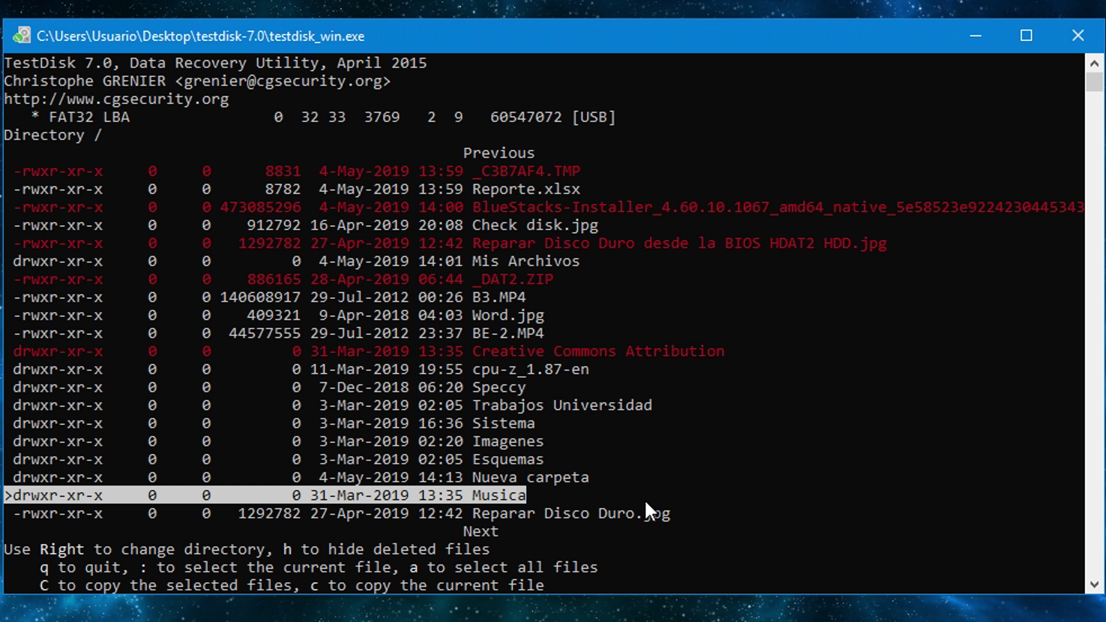
{"action": "key", "text": "c"}
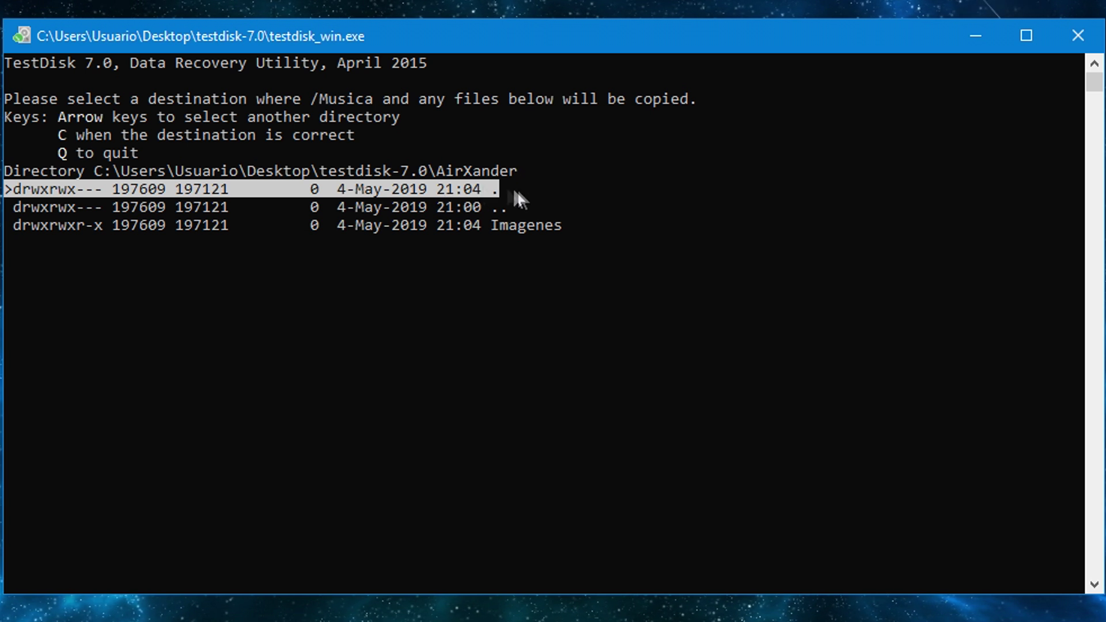
{"action": "key", "text": "c"}
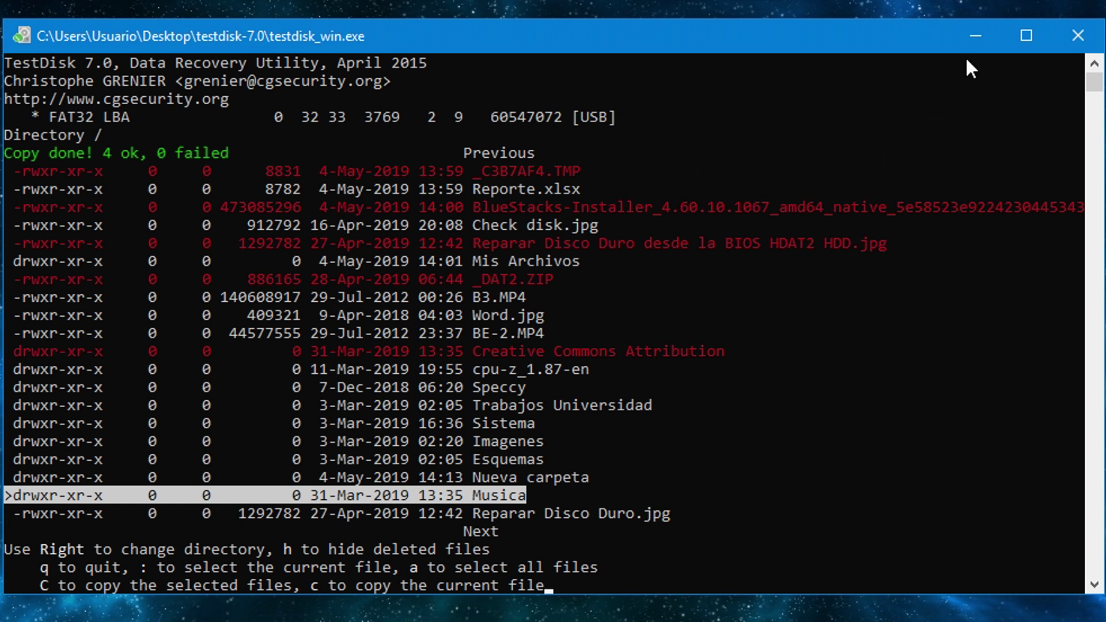
- Minimize TestDisk and view the recovered songs in testdisk-7.0\AirXander\Musica in File Explorer, returning to the testdisk-7.0 folder when done
{"action": "left_click", "coordinate": [974, 36]}
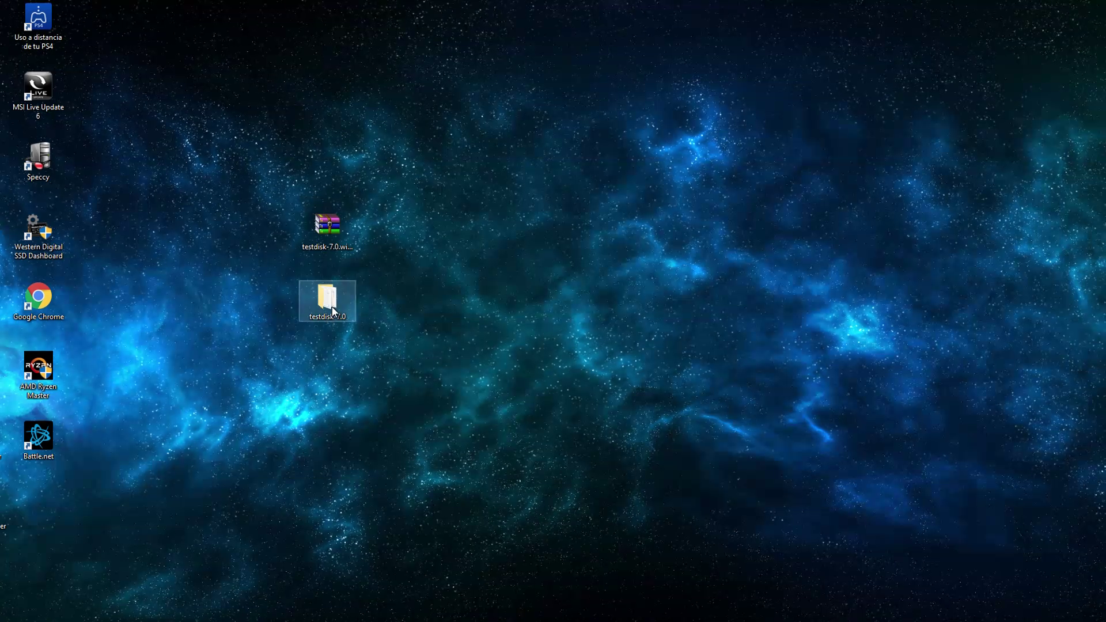
{"action": "double_click", "coordinate": [331, 306]}
{"action": "double_click", "coordinate": [120, 91]}
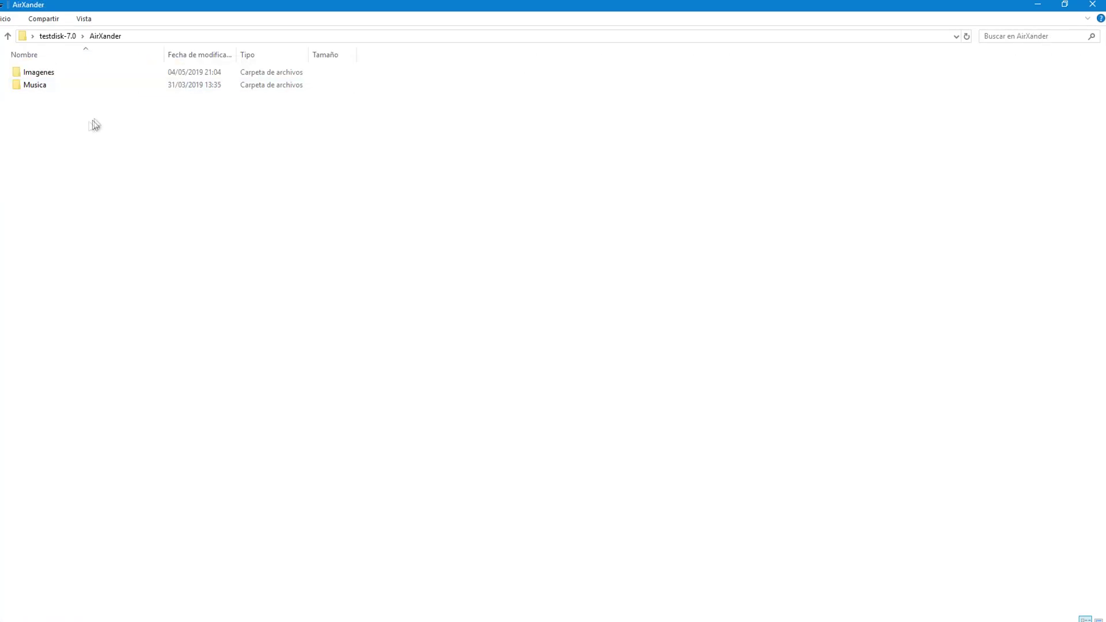
{"action": "left_click", "coordinate": [46, 87]}
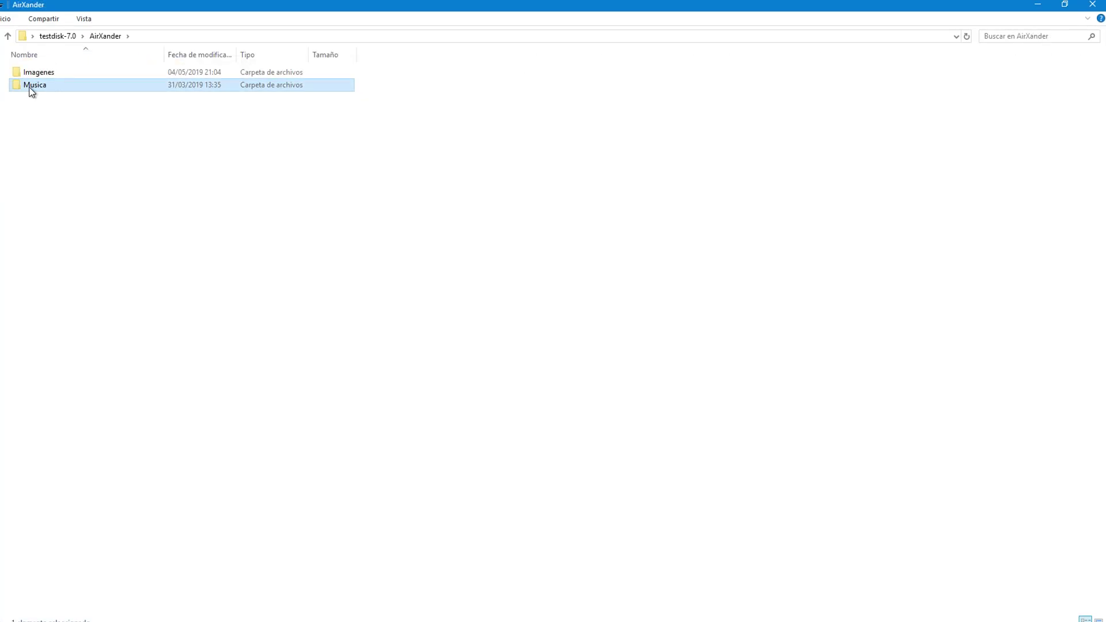
{"action": "double_click", "coordinate": [33, 91]}
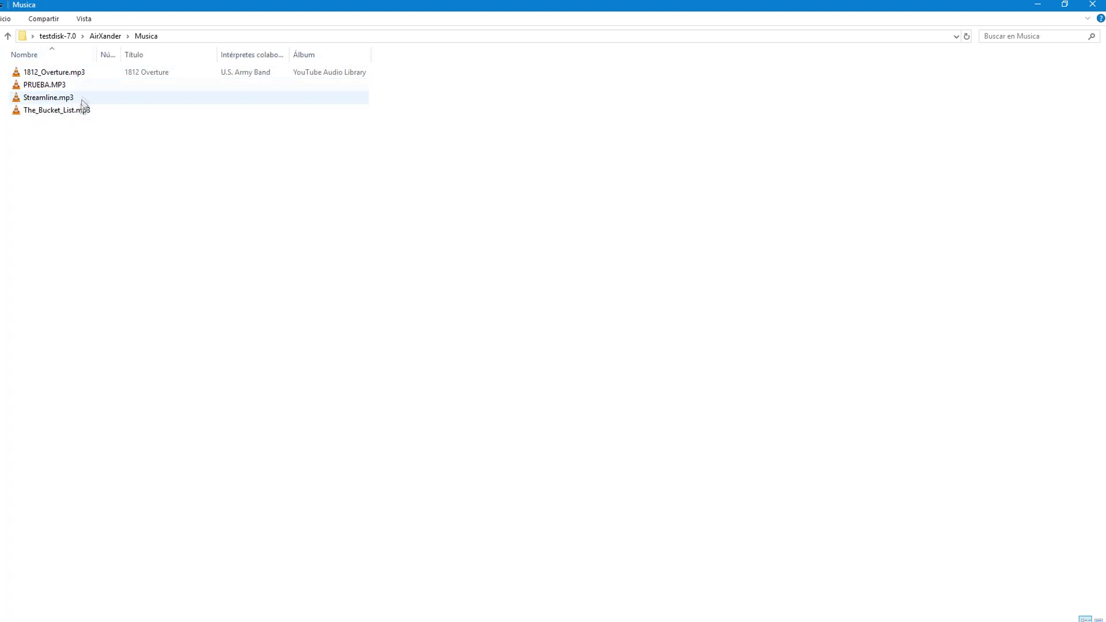
{"action": "left_click", "coordinate": [105, 35]}
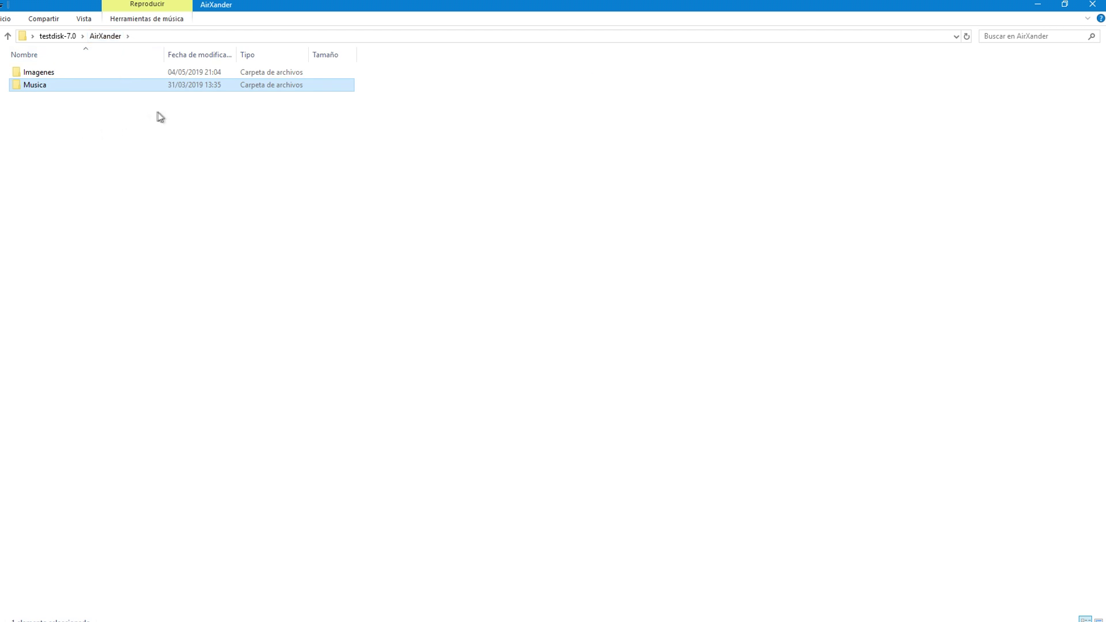
{"action": "left_click", "coordinate": [63, 37]}
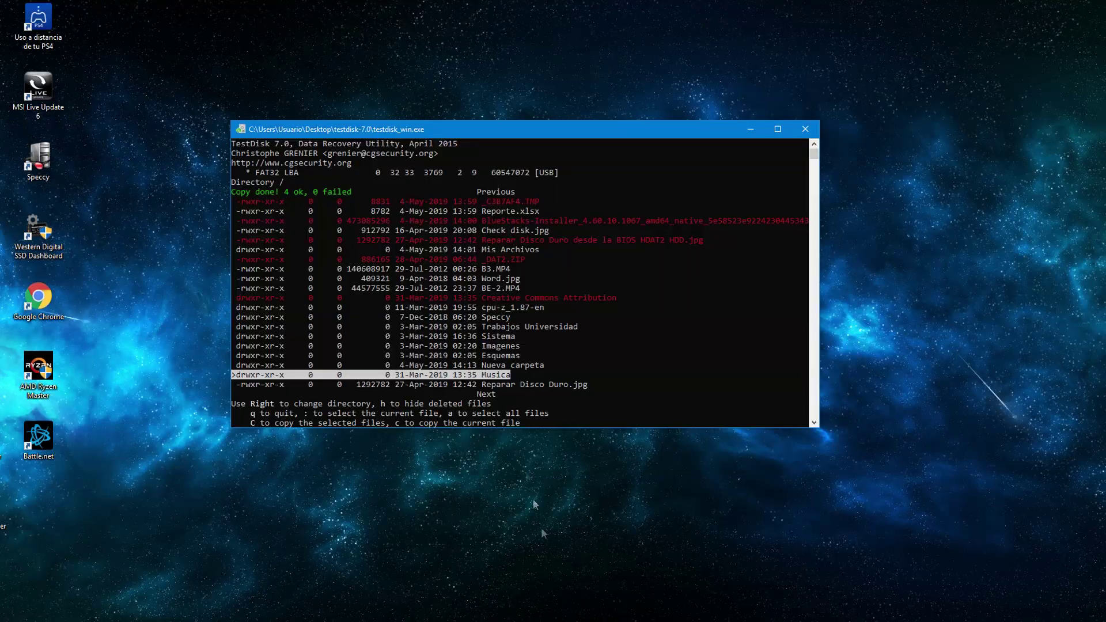
- Switch back to TestDisk and open the Imagenes directory from the partition's root directory
{"action": "key", "text": "Down"}
{"action": "key", "text": "Up"}
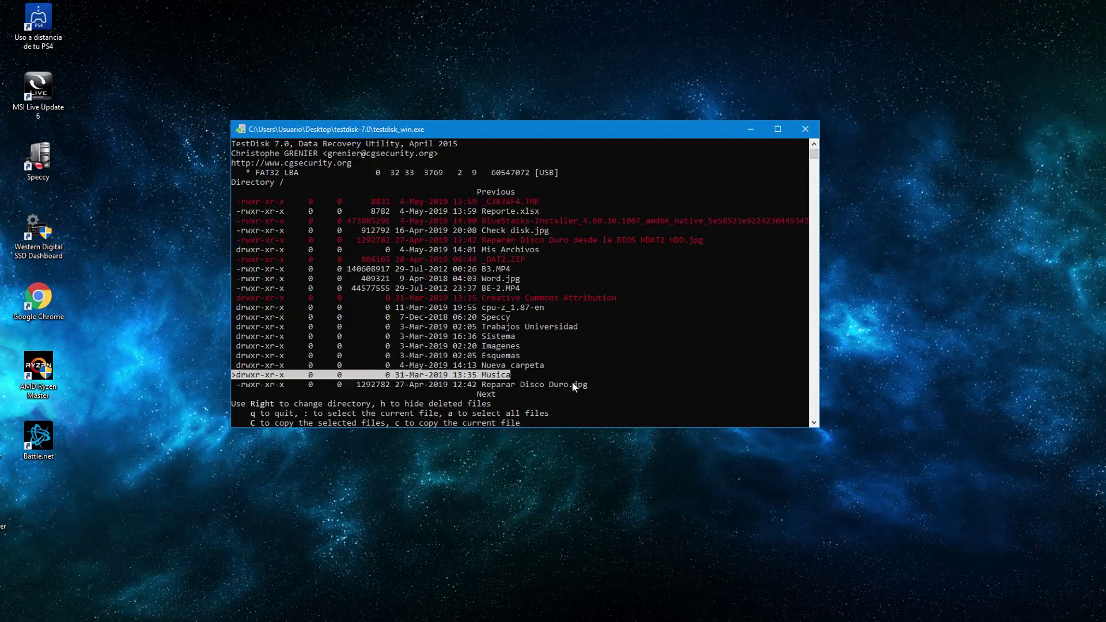
{"action": "key", "text": "Up"}
{"action": "key", "text": "Up"}
{"action": "key", "text": "Up"}
{"action": "key", "text": "Up"}
{"action": "key", "text": "Up"}
{"action": "key", "text": "Up"}
{"action": "key", "text": "Up"}
{"action": "key", "text": "Up"}
{"action": "key", "text": "Up"}
{"action": "key", "text": "Up"}
{"action": "key", "text": "Up"}
{"action": "key", "text": "Up"}
{"action": "key", "text": "Up"}
{"action": "key", "text": "Up"}
{"action": "key", "text": "Up"}
{"action": "key", "text": "Up"}
{"action": "key", "text": "Up"}
{"action": "key", "text": "Up"}
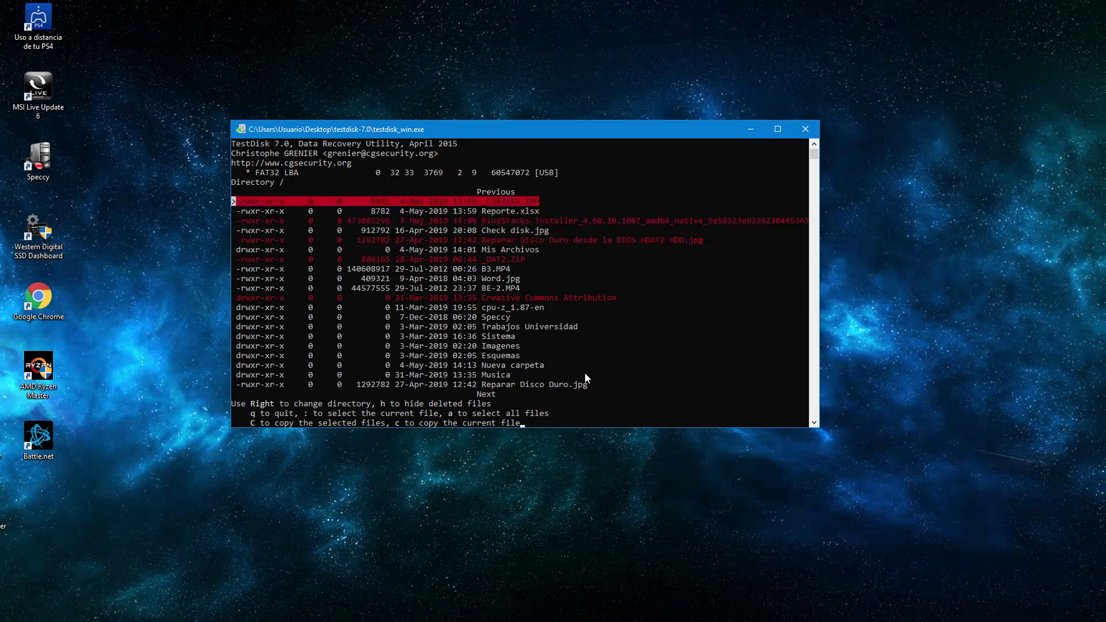
{"action": "key", "text": "Down"}
{"action": "key", "text": "Down"}
{"action": "key", "text": "Down"}
{"action": "key", "text": "Down"}
{"action": "key", "text": "Down"}
{"action": "key", "text": "Down"}
{"action": "key", "text": "Down"}
{"action": "key", "text": "Down"}
{"action": "key", "text": "Down"}
{"action": "key", "text": "Down"}
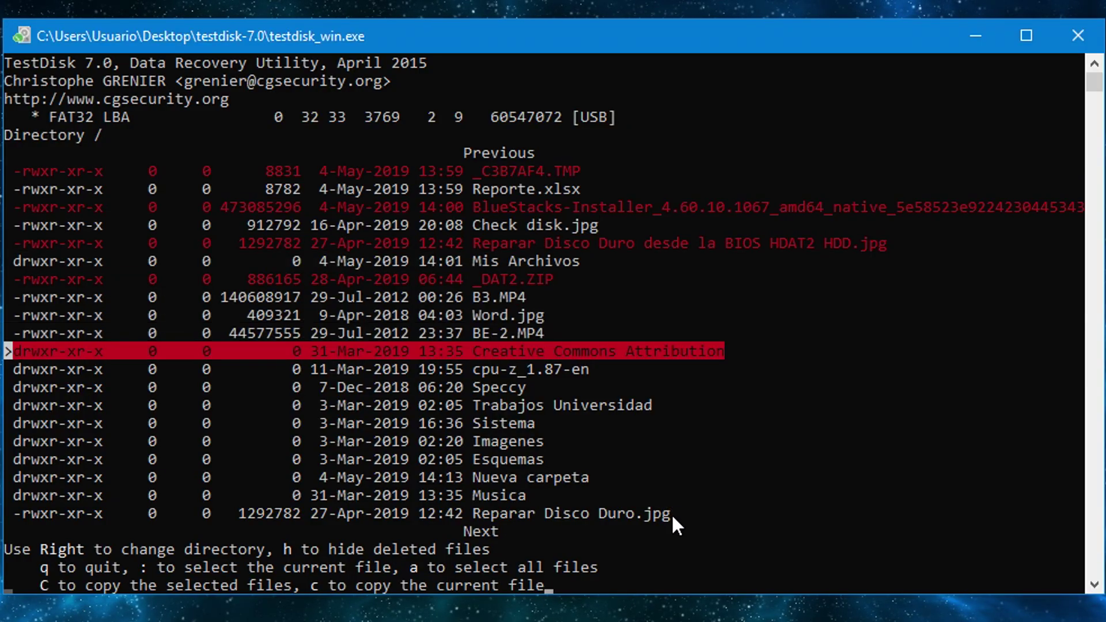
{"action": "key", "text": "Down"}
{"action": "key", "text": "Down"}
{"action": "key", "text": "Down"}
{"action": "key", "text": "Down"}
{"action": "key", "text": "Down"}
{"action": "key", "text": "Right"}
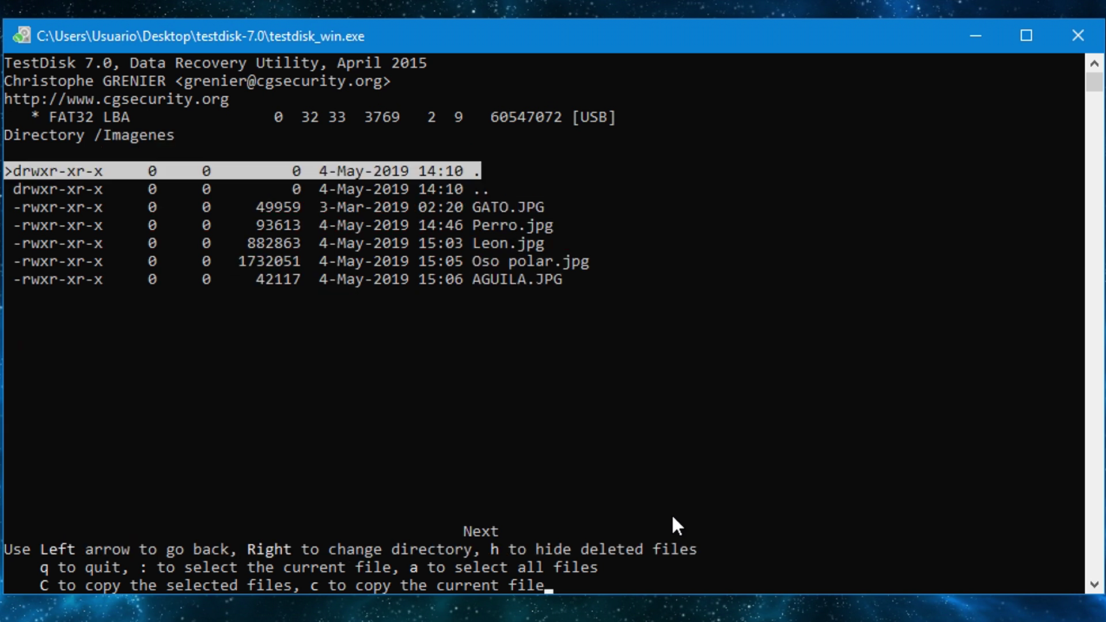
- Copy only the file Oso polar.jpg from the Imagenes directory into testdisk-7.0\AirXander
{"action": "key", "text": "Down"}
{"action": "key", "text": "Down"}
{"action": "key", "text": "Down"}
{"action": "key", "text": "Down"}
{"action": "key", "text": "Down"}
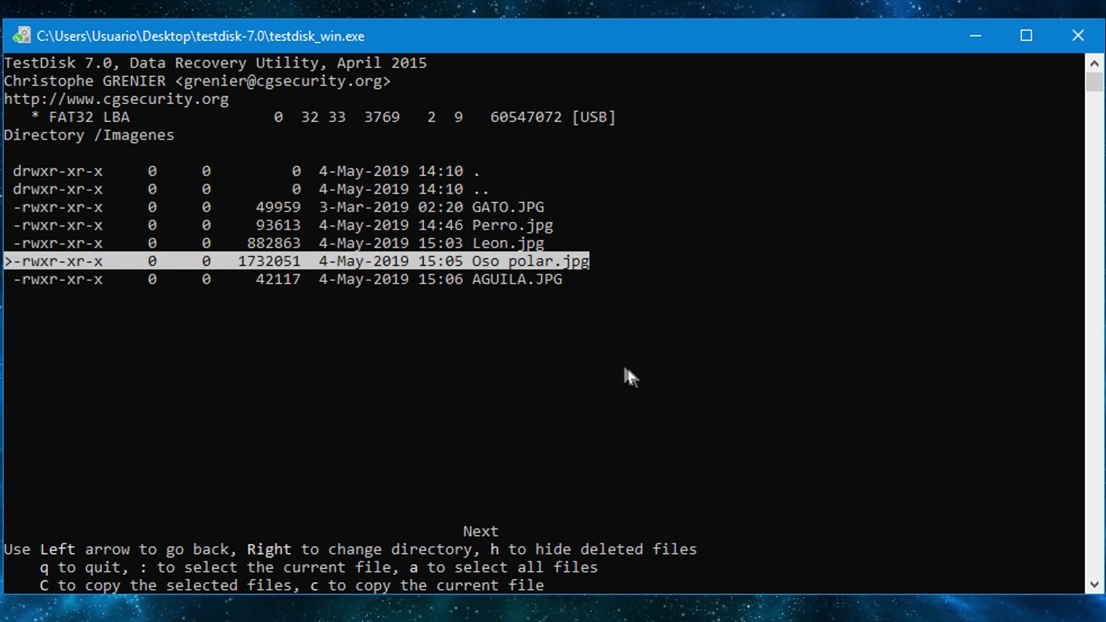
{"action": "key", "text": "c"}
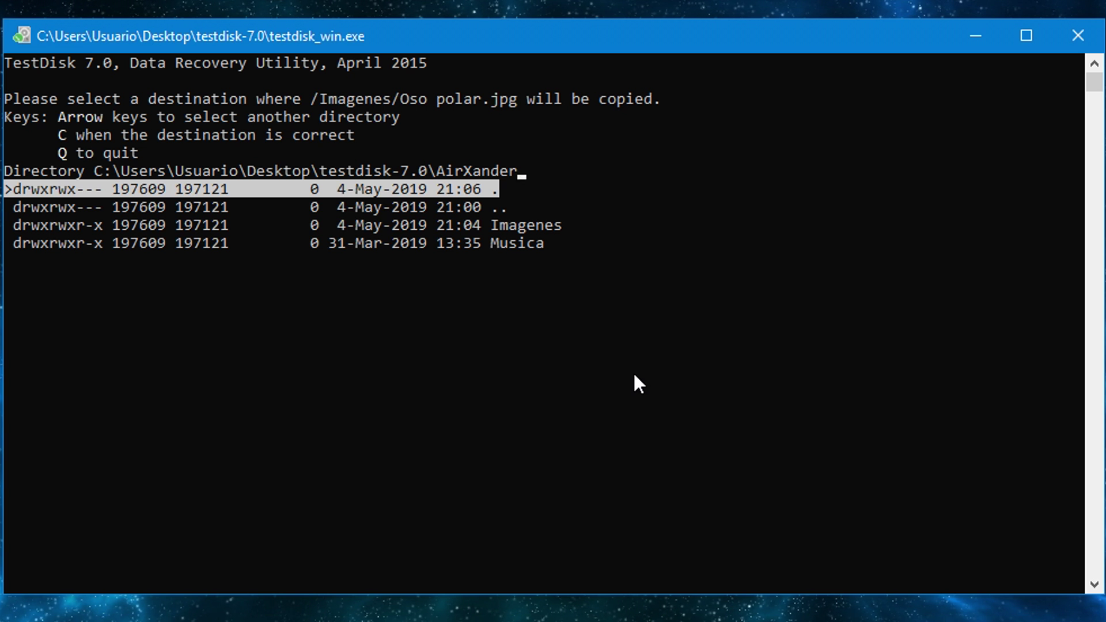
{"action": "key", "text": "c"}
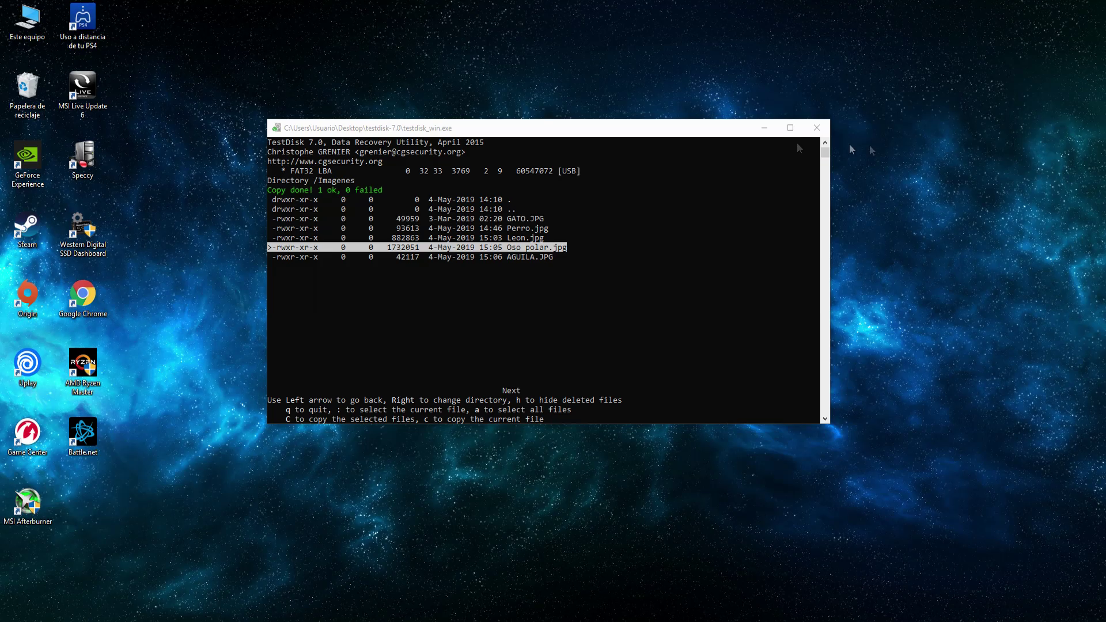
- Close TestDisk and try to open the inaccessible USB drive H: from Este equipo in File Explorer
{"action": "left_click", "coordinate": [815, 130]}
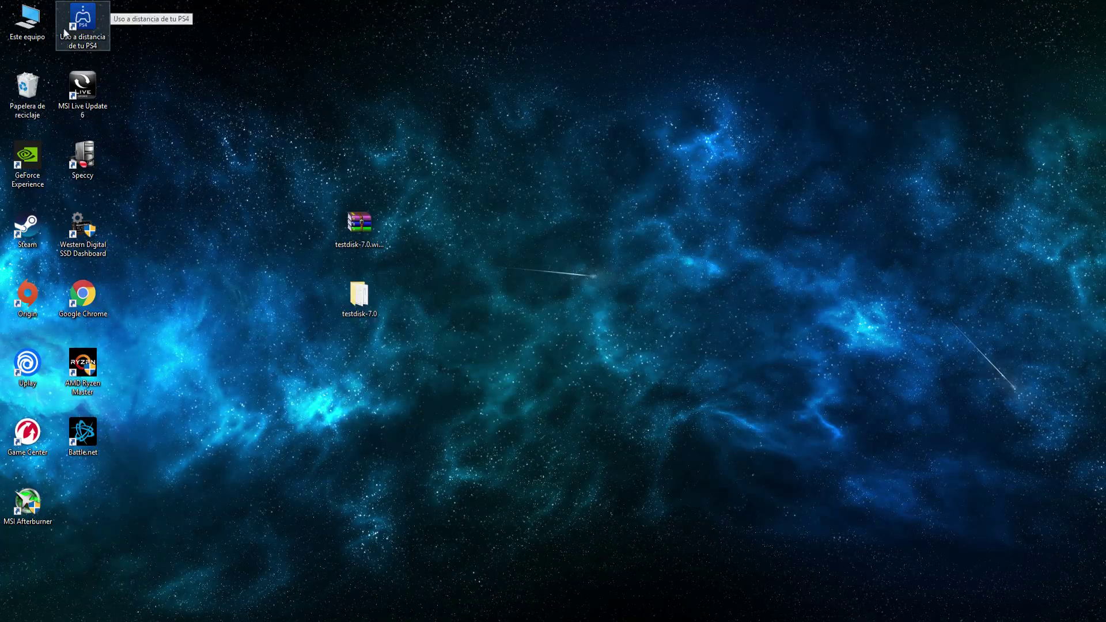
{"action": "double_click", "coordinate": [24, 26]}
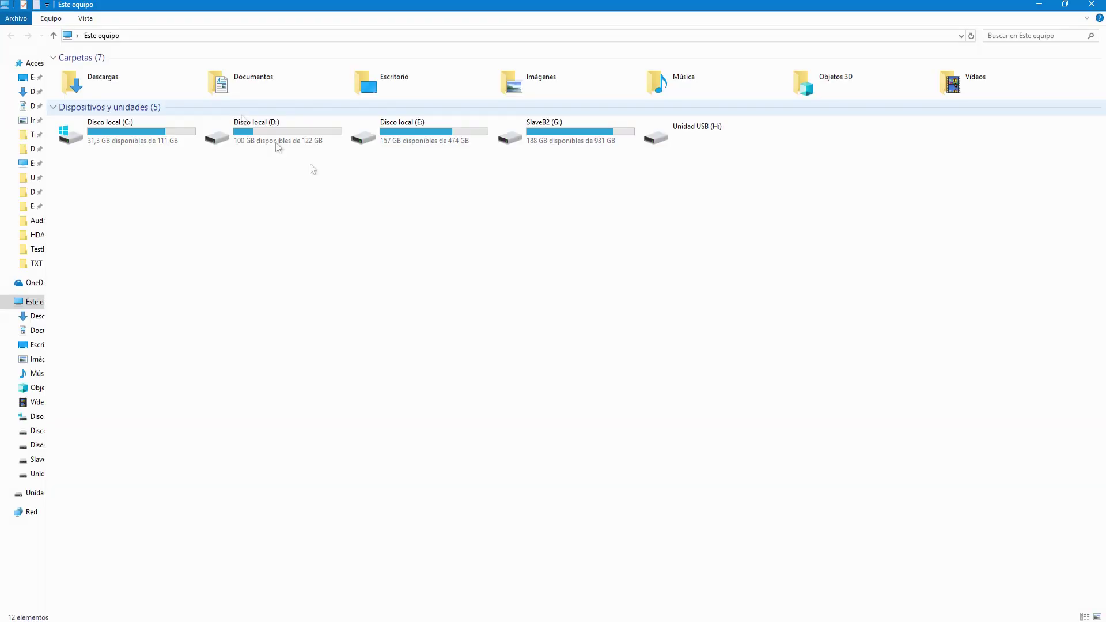
{"action": "double_click", "coordinate": [699, 128]}
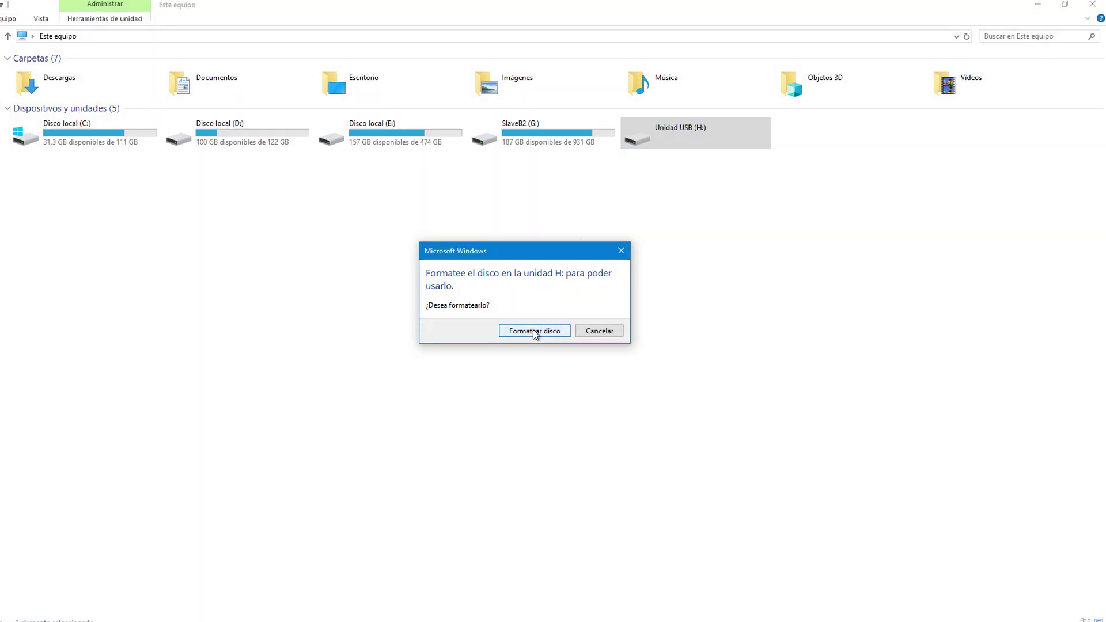
- Quick-format USB drive H: as FAT32 with a 16 kilobytes allocation unit, accept the data erasure, and close the format dialog
{"action": "left_click", "coordinate": [534, 332]}
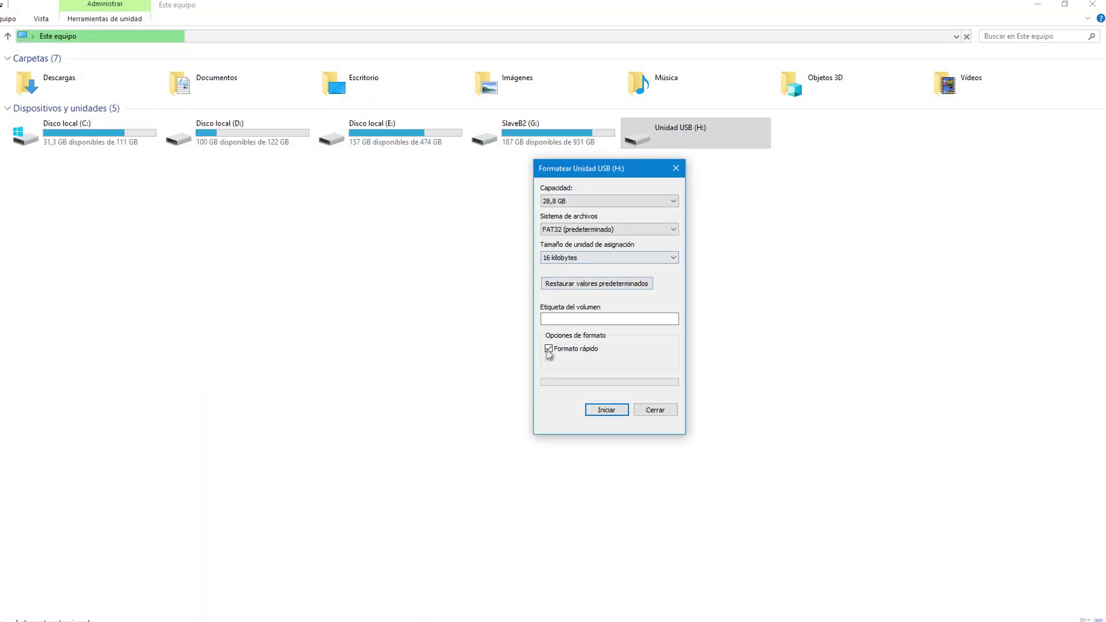
{"action": "left_click", "coordinate": [599, 410]}
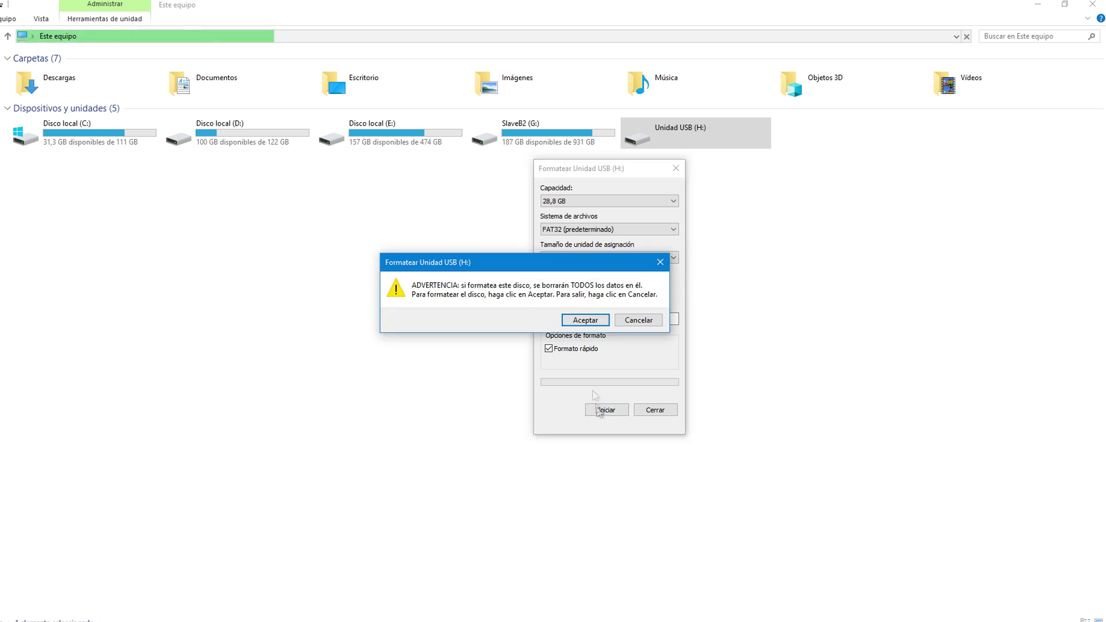
{"action": "left_click", "coordinate": [581, 321]}
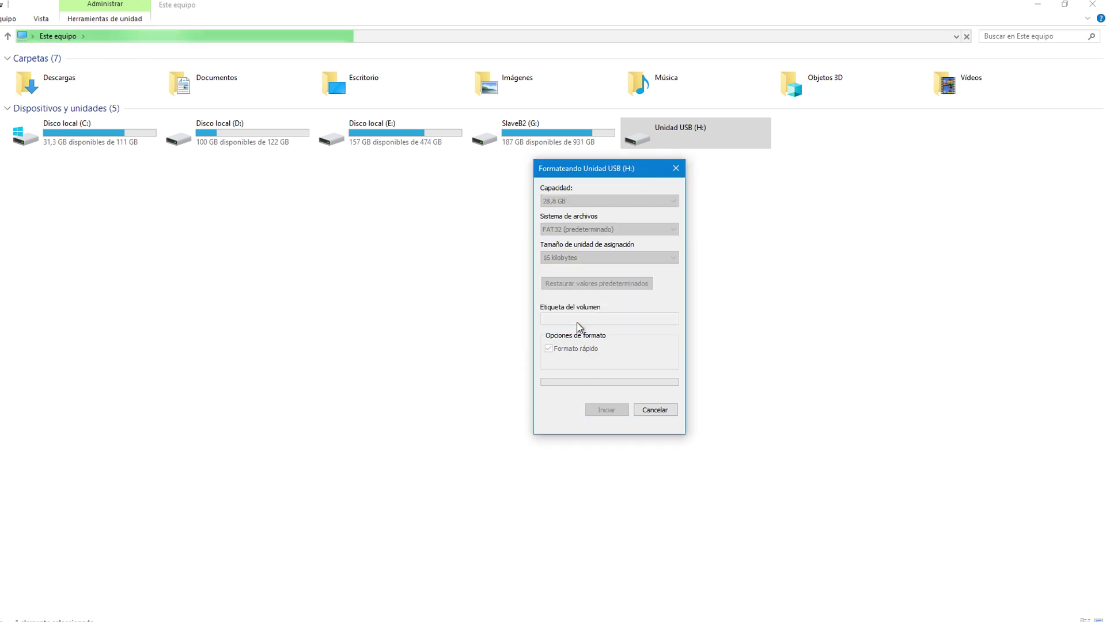
{"action": "left_click", "coordinate": [627, 386]}
{"action": "left_click", "coordinate": [655, 410]}
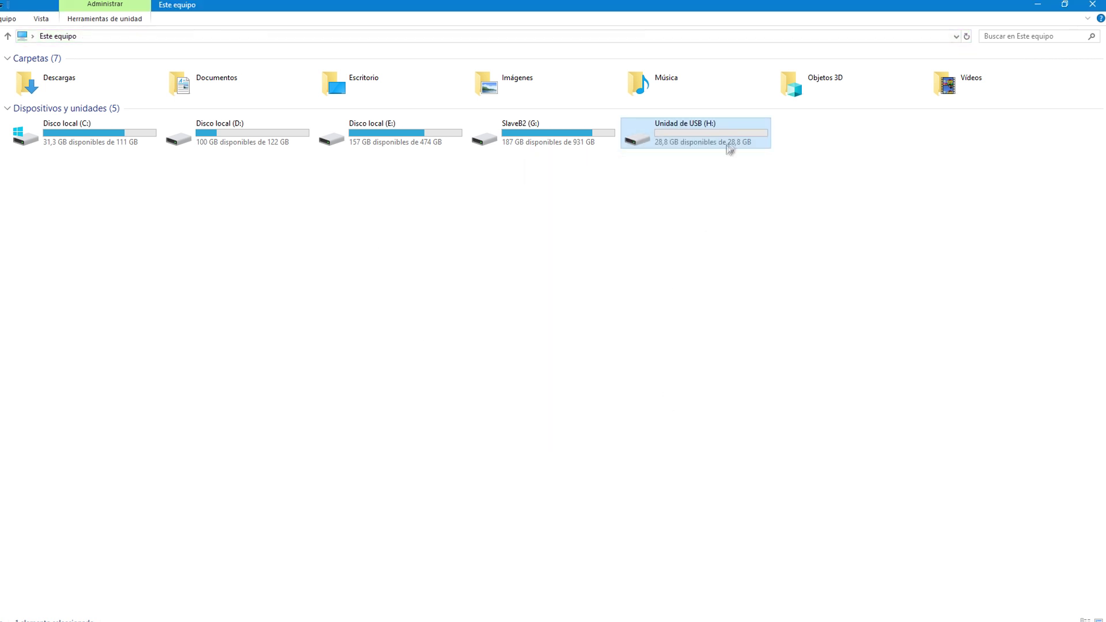
- Open the formatted USB drive H: to check its access, return to Este equipo, and close File Explorer
{"action": "double_click", "coordinate": [729, 143]}
{"action": "left_click", "coordinate": [50, 36]}
{"action": "left_click", "coordinate": [1092, 5]}
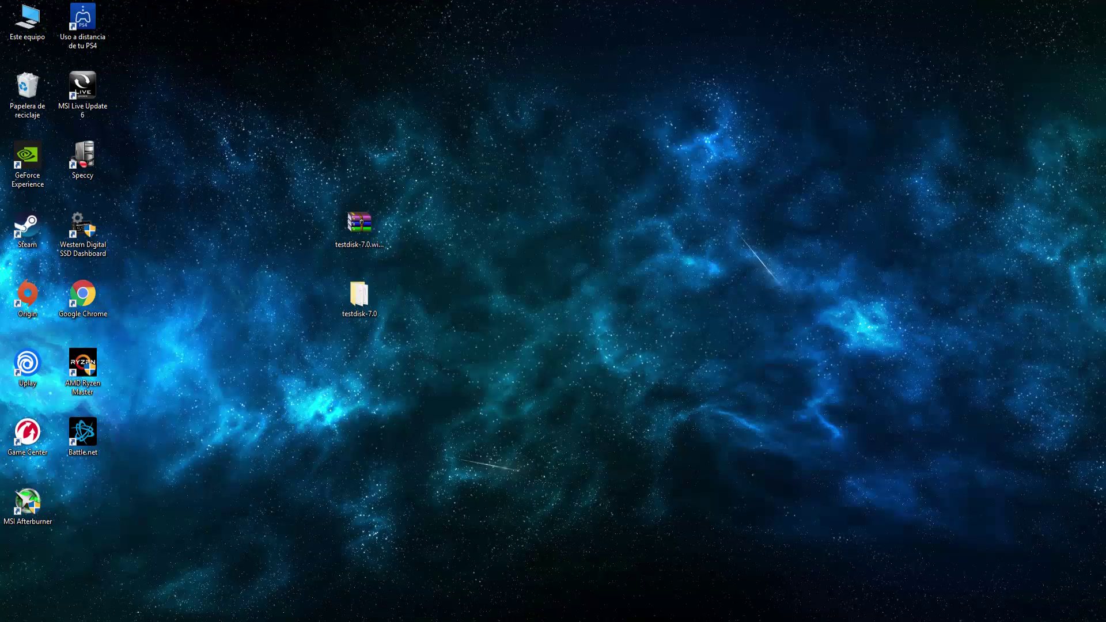